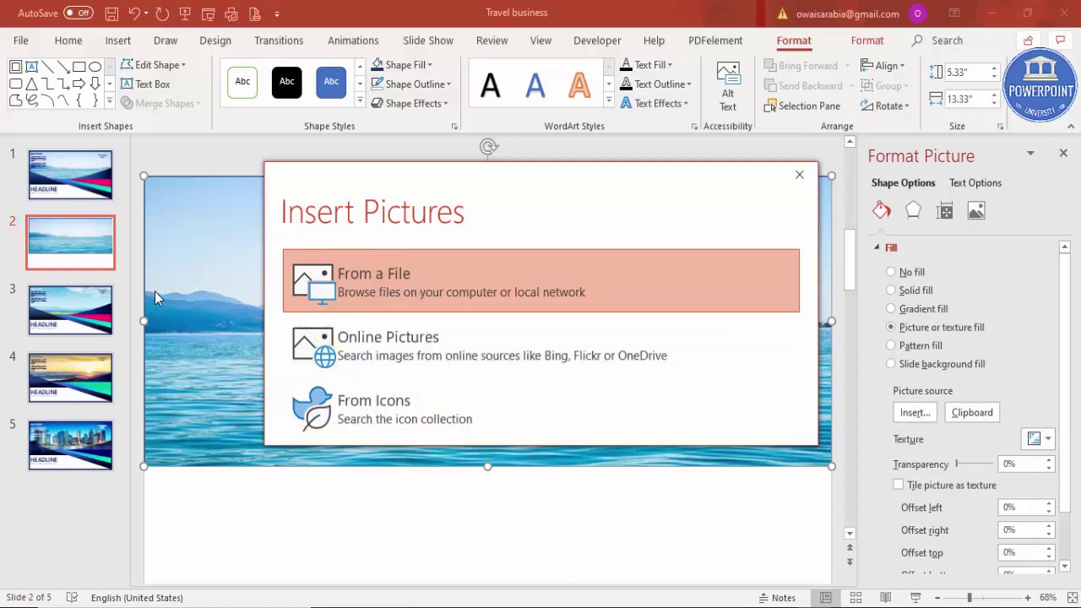
# Close the Insert Pictures dialog without inserting an image
pyautogui.click(801, 174)
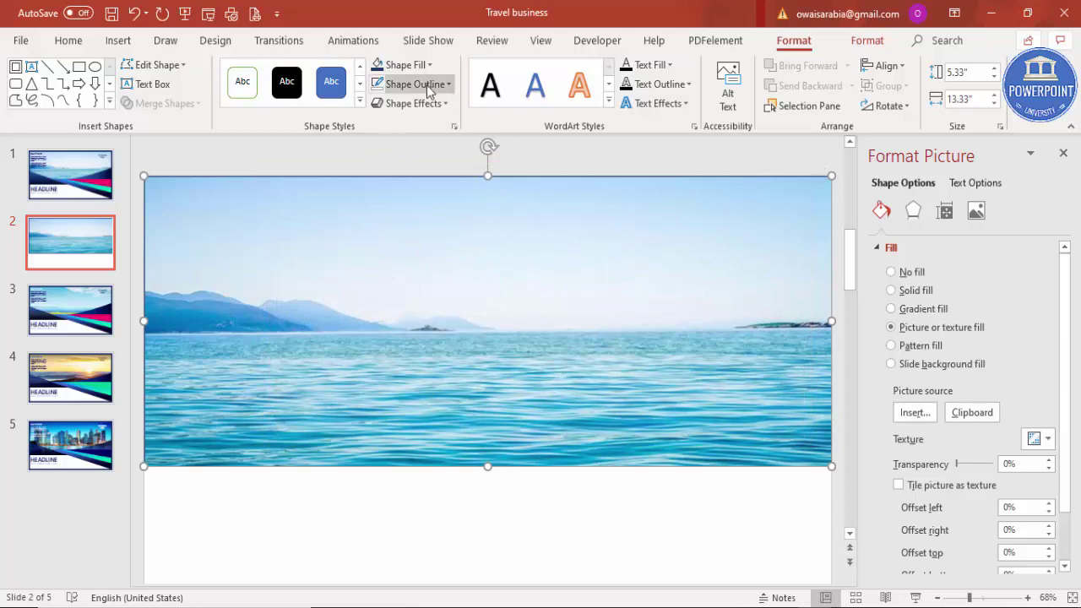
# Remove the ocean picture's outline and stretch it taller, from 5.33" to 5.75"
pyautogui.click(429, 89)
pyautogui.click(411, 268)
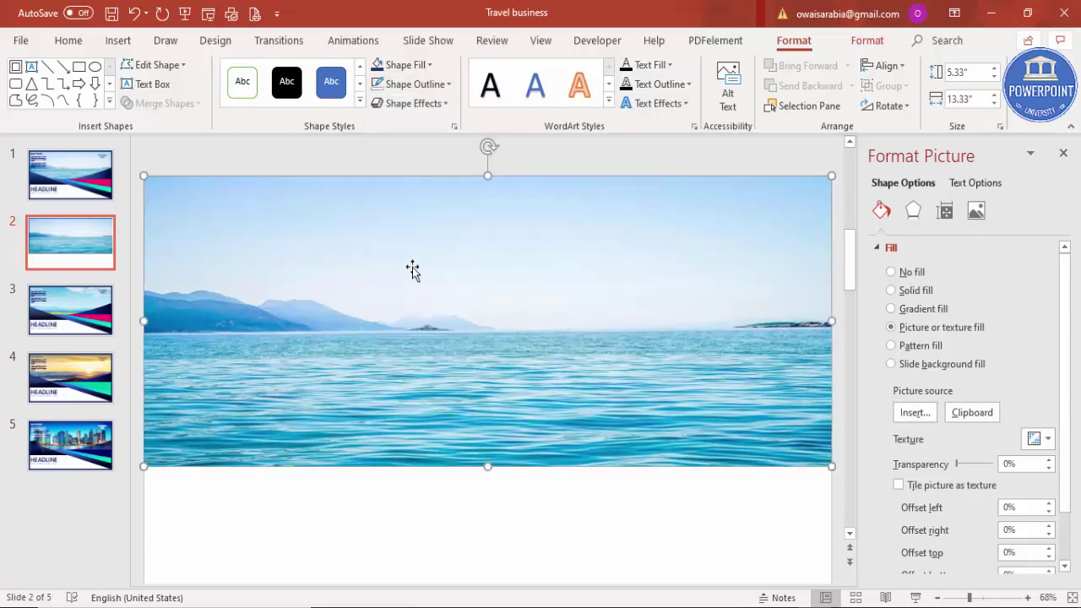
pyautogui.click(488, 492)
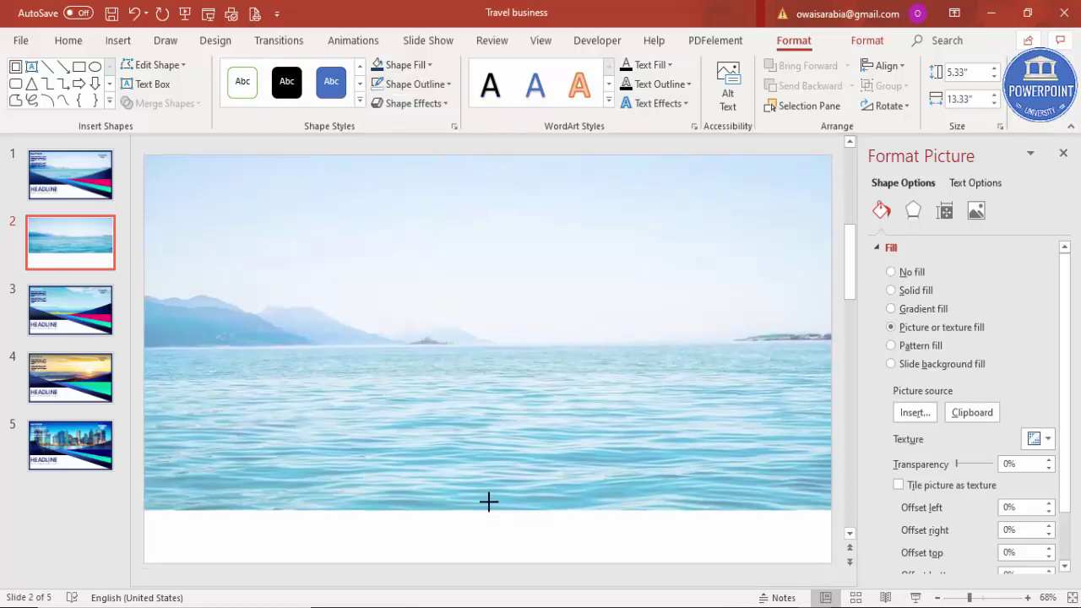
pyautogui.moveTo(494, 451); pyautogui.dragTo(490, 475)
pyautogui.moveTo(1071, 375); pyautogui.dragTo(1070, 422)
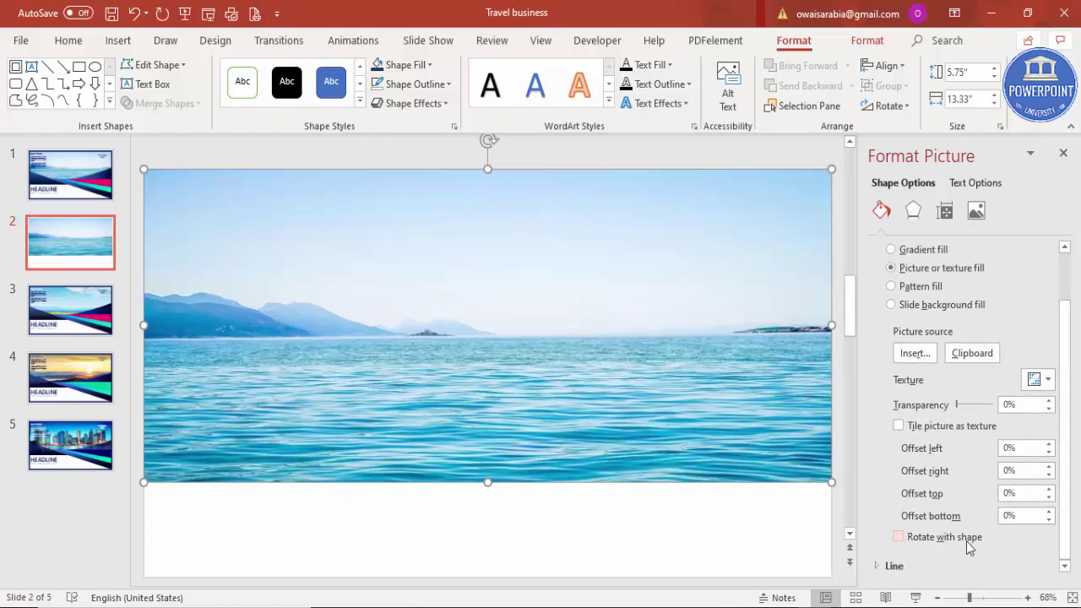
# Try adjusting the picture fill's Offset bottom, then reset it to 0%
pyautogui.click(1048, 512)
pyautogui.click(1049, 521)
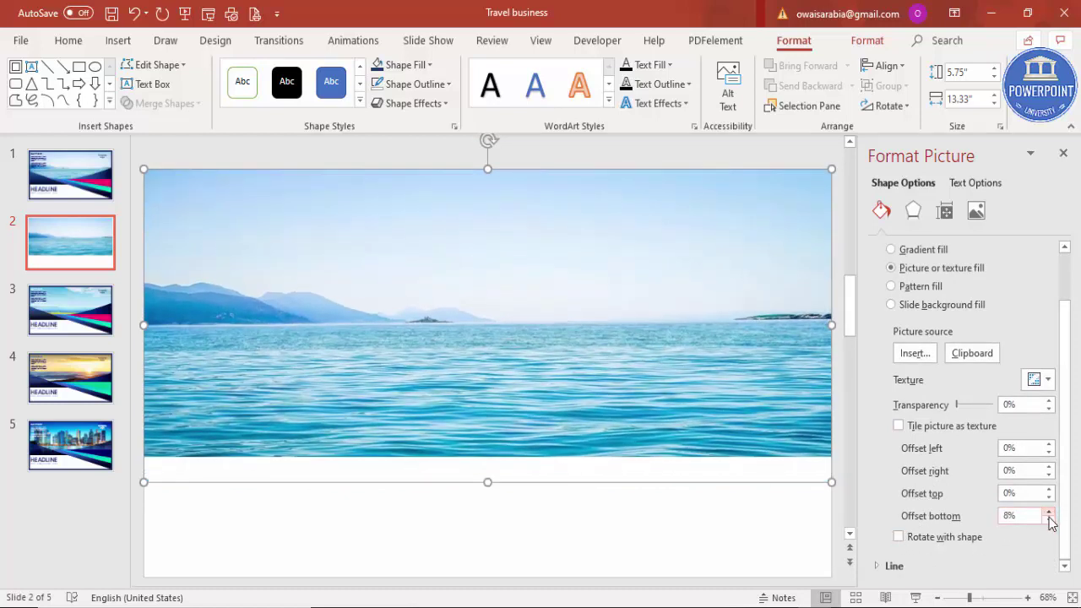
pyautogui.click(1049, 521)
pyautogui.click(1049, 521)
pyautogui.click(1050, 522)
pyautogui.doubleClick(1049, 521)
pyautogui.doubleClick(1049, 520)
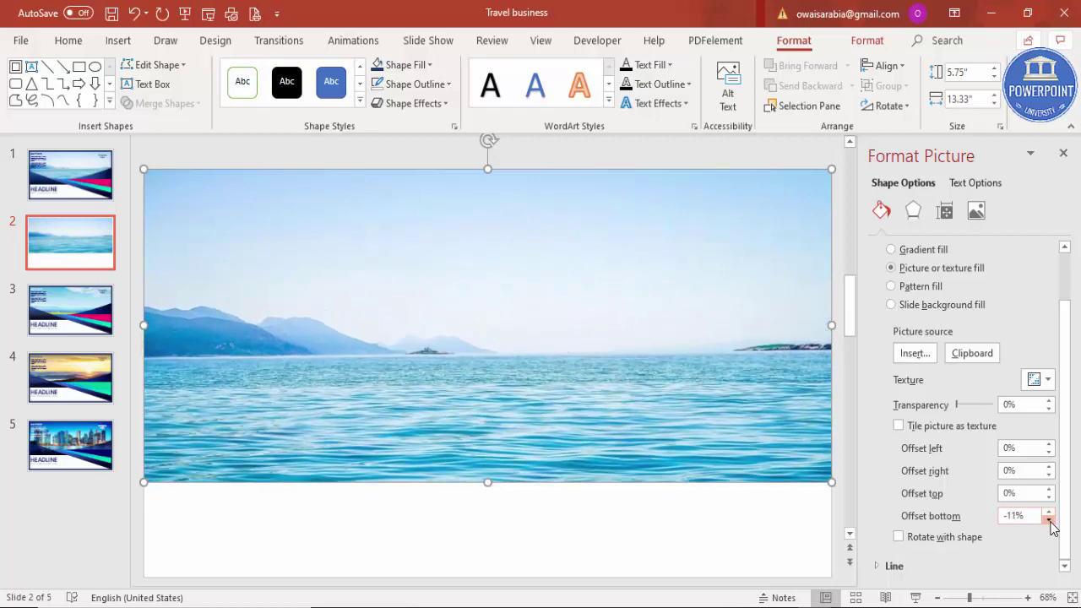
pyautogui.doubleClick(1049, 520)
pyautogui.click(1049, 520)
pyautogui.doubleClick(1048, 520)
pyautogui.doubleClick(1048, 512)
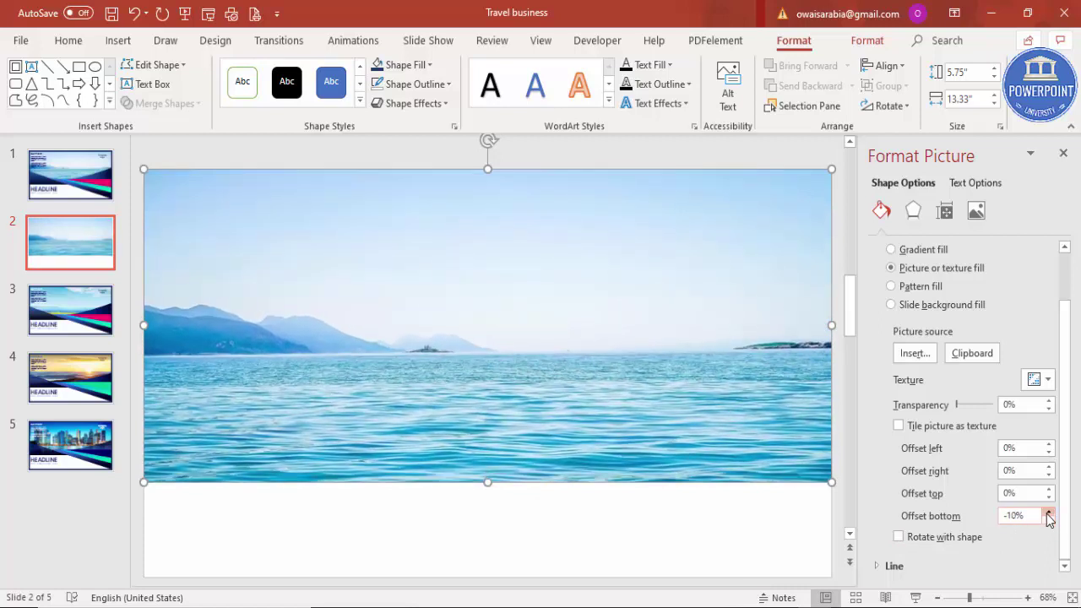
pyautogui.doubleClick(1049, 511)
pyautogui.doubleClick(1048, 512)
pyautogui.doubleClick(1049, 512)
pyautogui.doubleClick(1048, 512)
pyautogui.doubleClick(1048, 512)
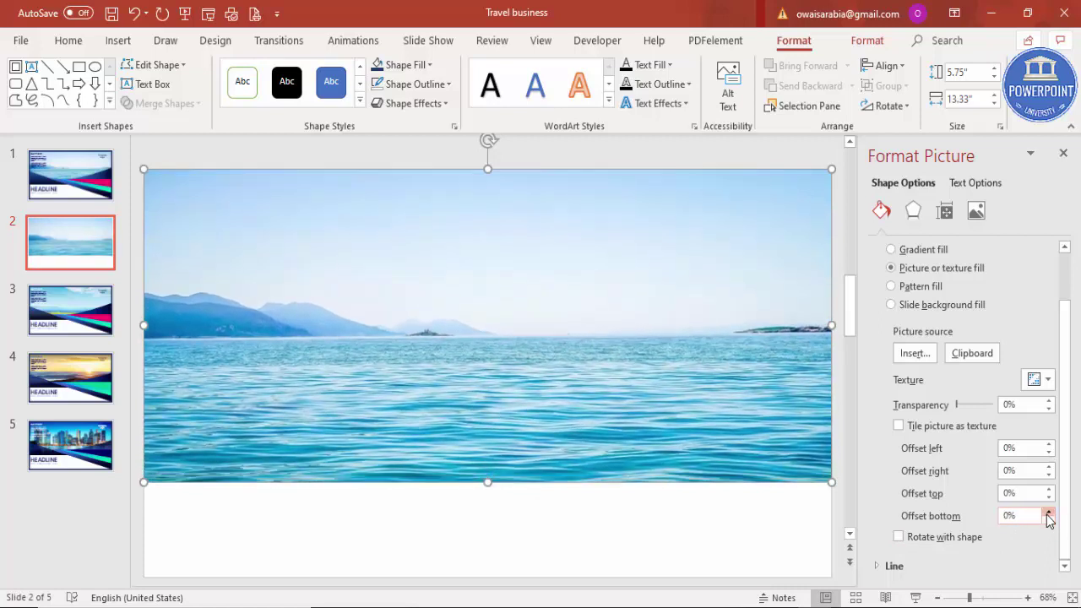
pyautogui.click(579, 507)
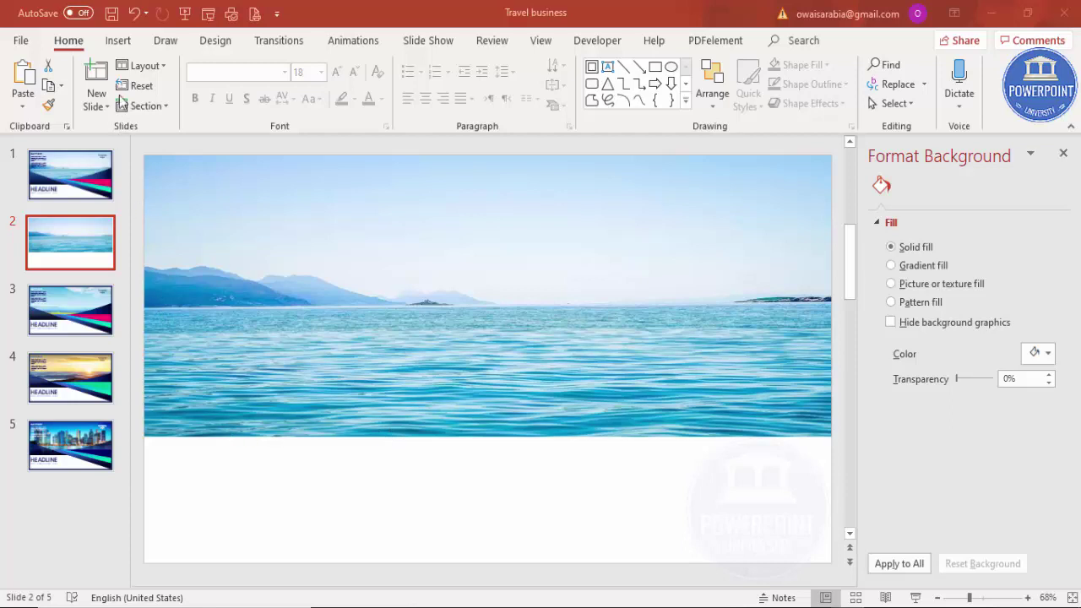
# Draw a right triangle along the ocean photo's lower-left edge
pyautogui.click(120, 40)
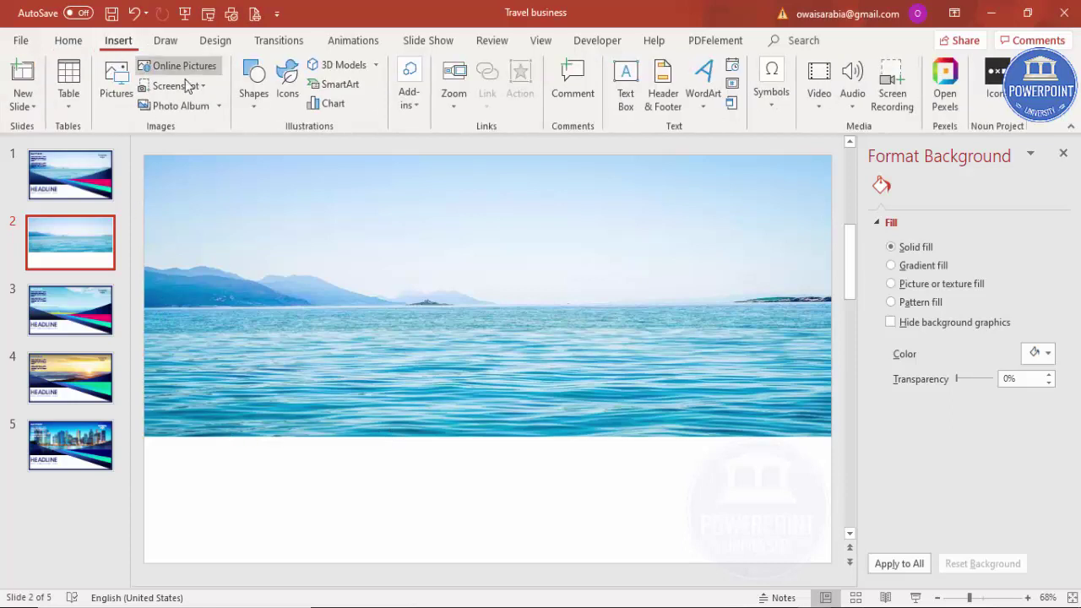
pyautogui.click(266, 112)
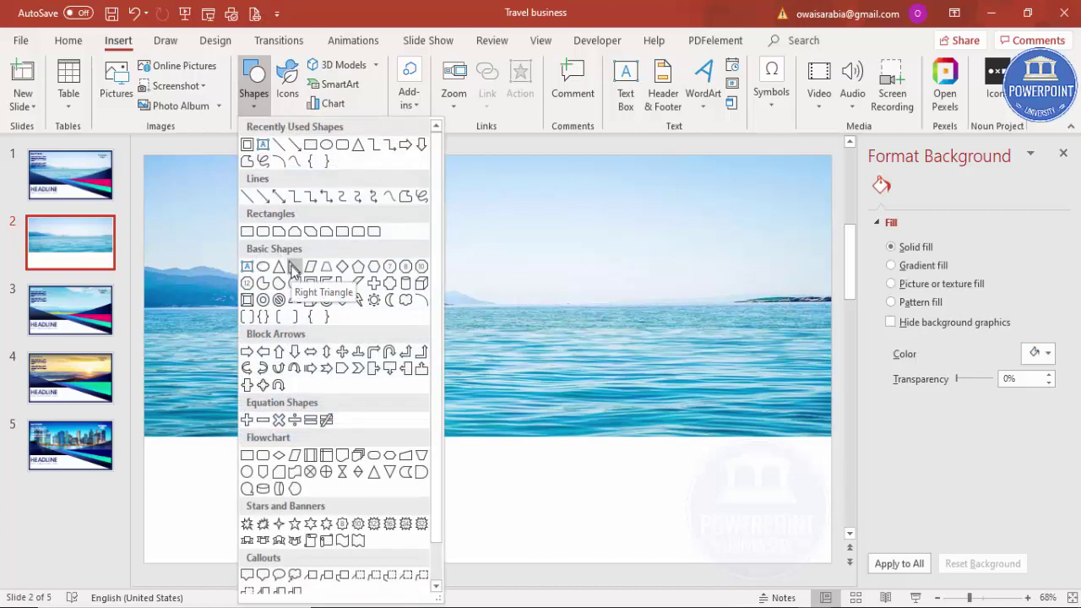
pyautogui.click(292, 269)
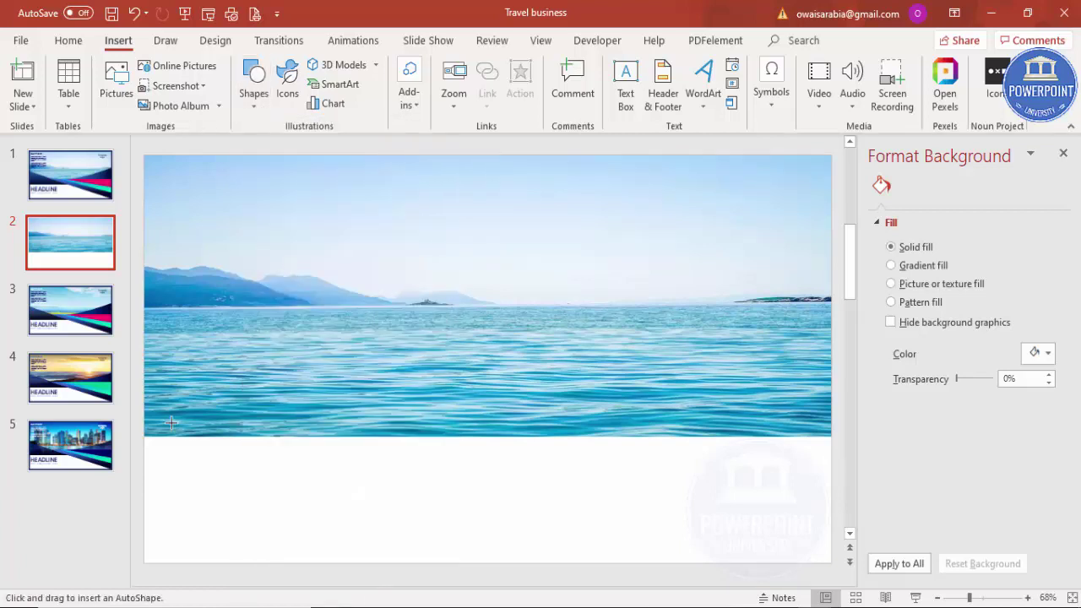
pyautogui.moveTo(140, 328); pyautogui.dragTo(485, 433)
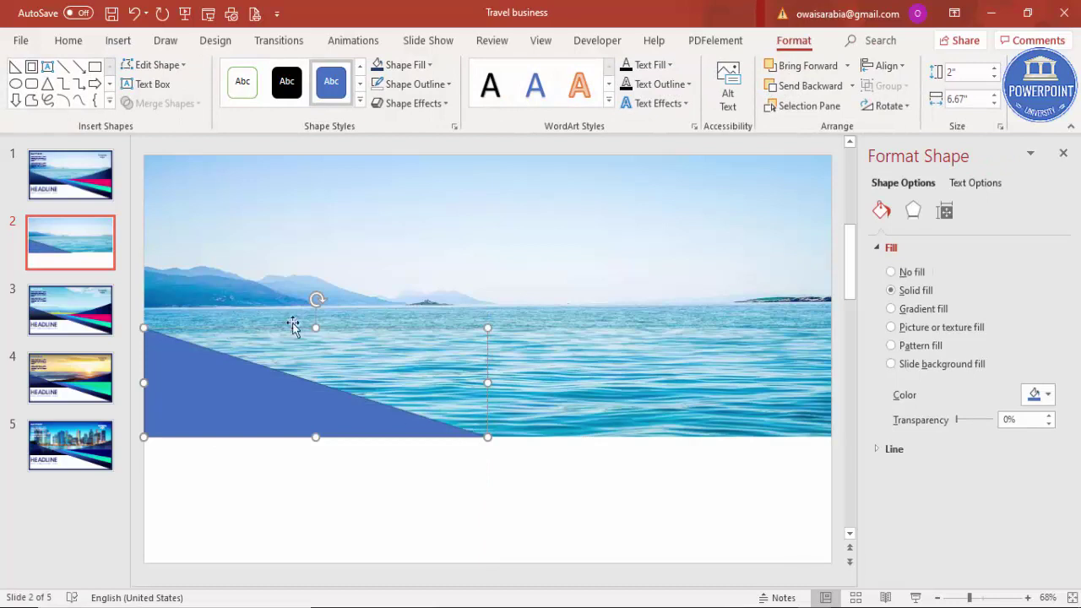
pyautogui.moveTo(313, 329); pyautogui.dragTo(315, 331)
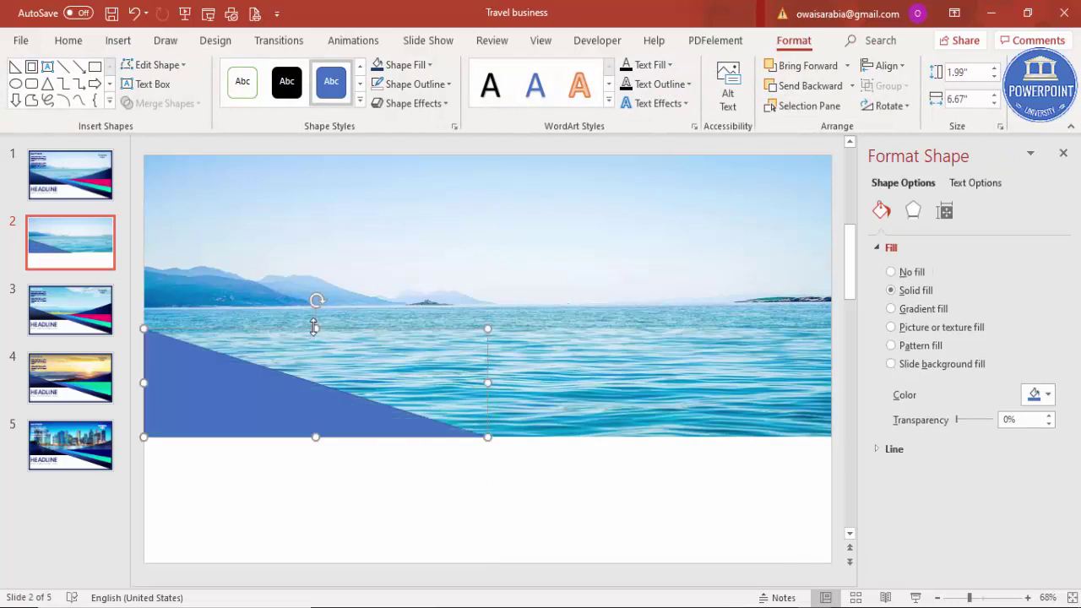
# Give the triangle no outline and a navy gradient fill with increased stop transparency
pyautogui.click(426, 84)
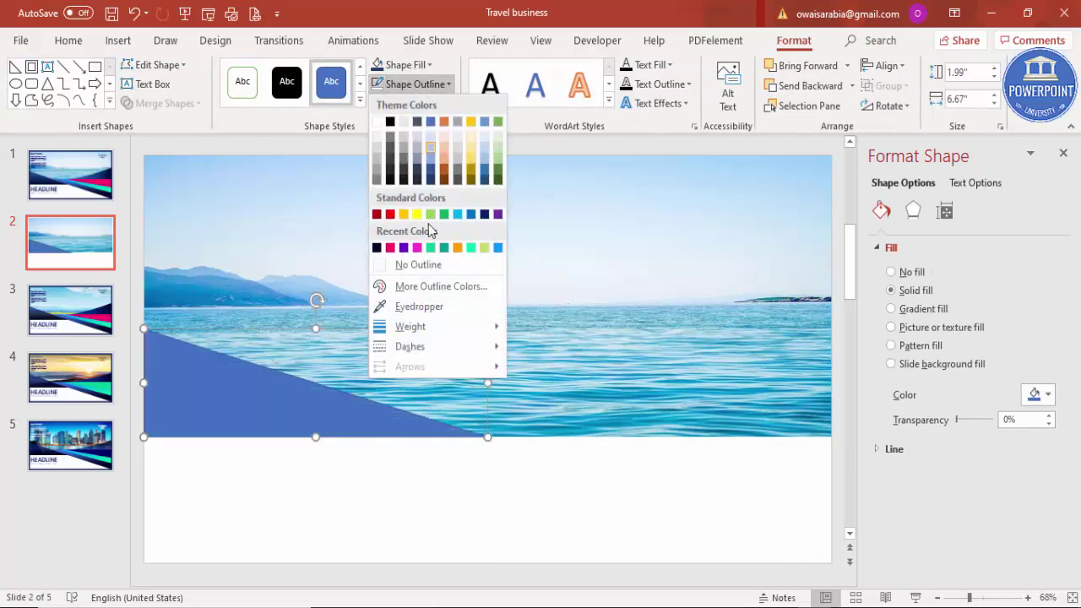
pyautogui.click(434, 267)
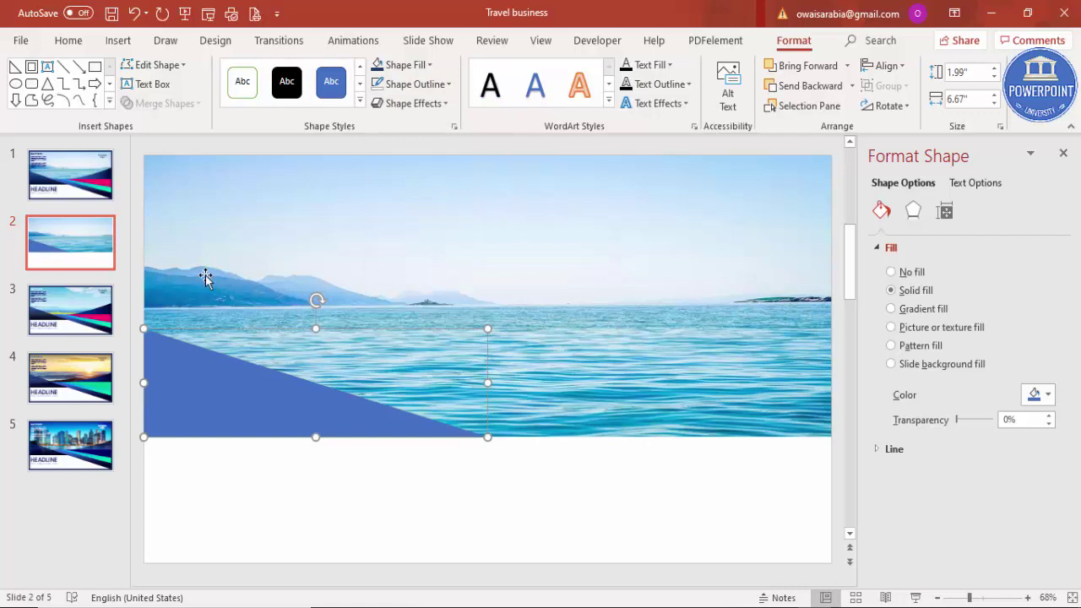
pyautogui.click(945, 314)
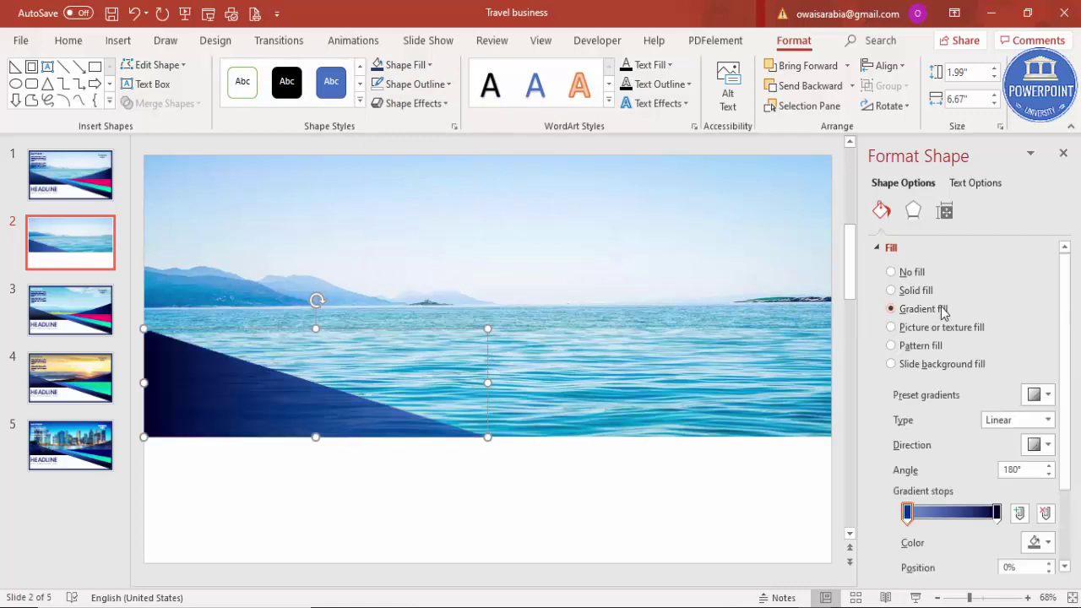
pyautogui.moveTo(1068, 476); pyautogui.dragTo(1067, 530)
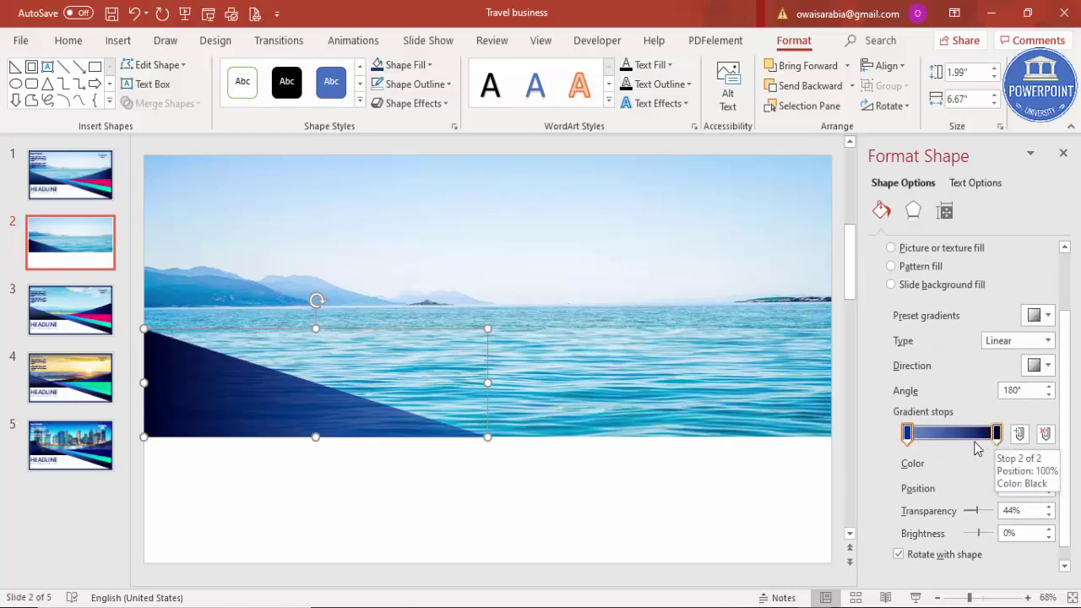
pyautogui.click(907, 435)
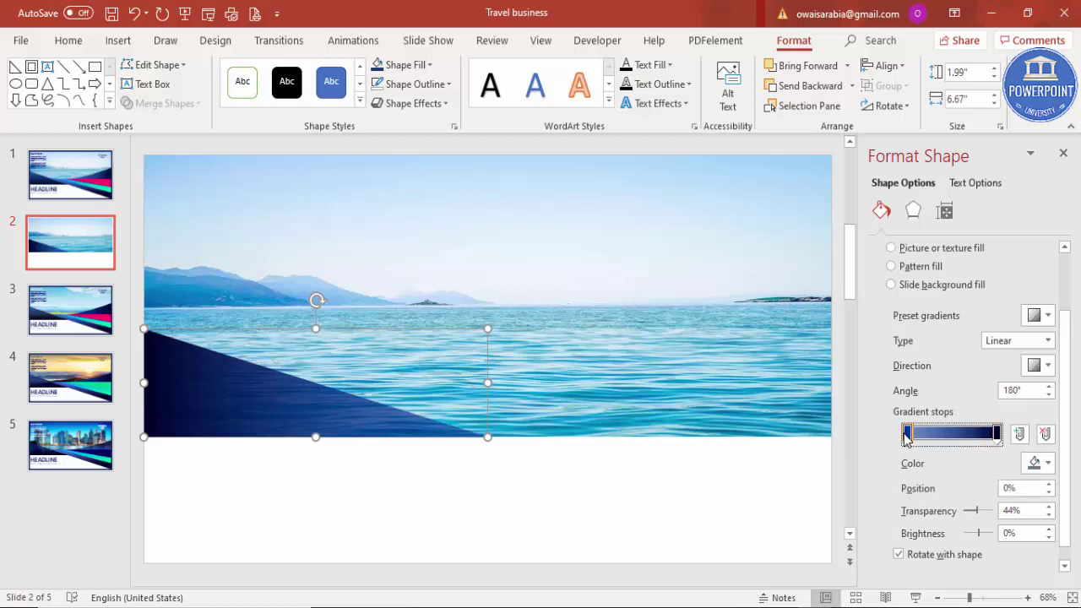
pyautogui.moveTo(979, 513)
pyautogui.mouseDown()
pyautogui.moveTo(993, 512)
pyautogui.moveTo(970, 513)
pyautogui.moveTo(984, 514)
pyautogui.mouseUp()
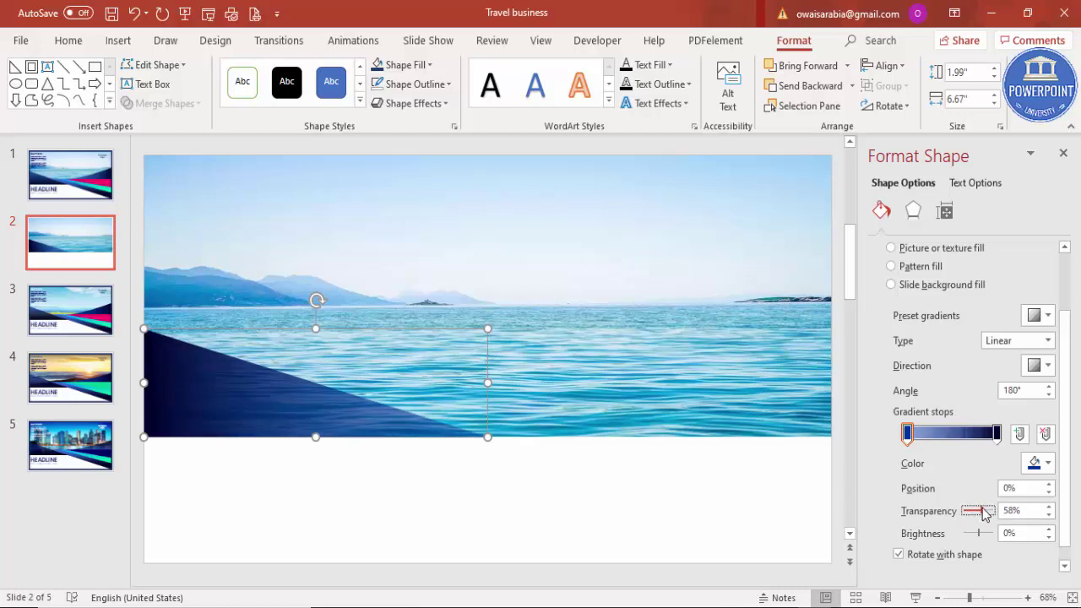
pyautogui.click(758, 482)
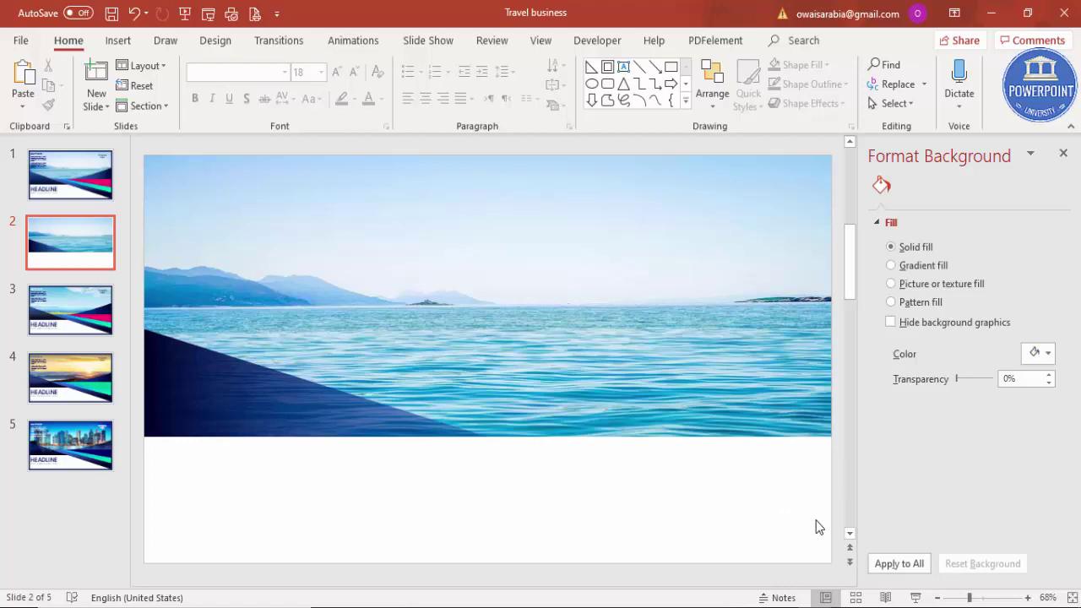
# Draw a right triangle from the slide's bottom-right corner, flipped horizontally and vertically
pyautogui.click(118, 42)
pyautogui.click(257, 108)
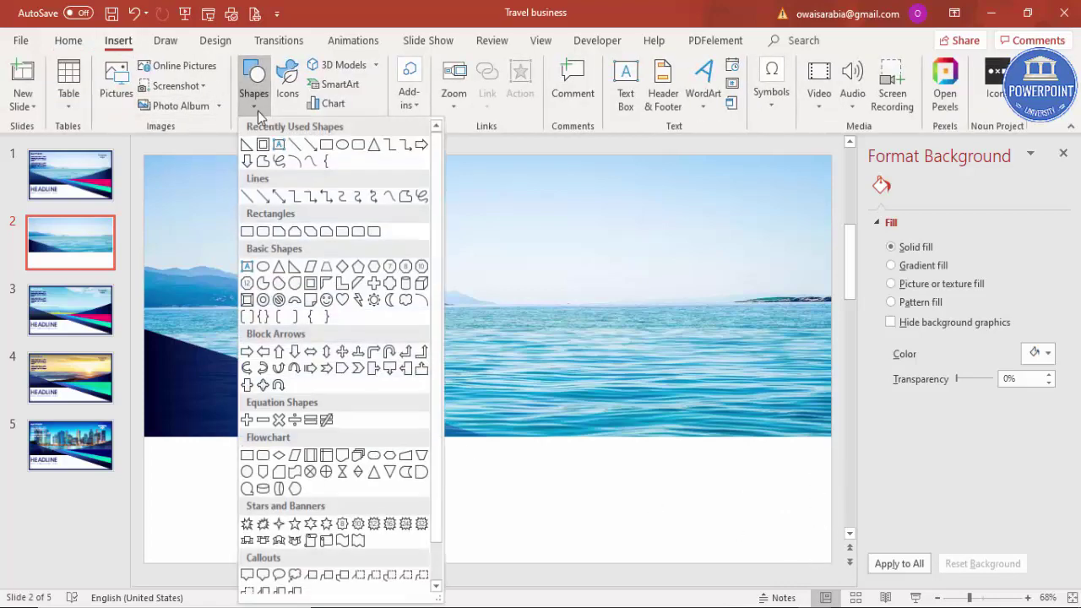
pyautogui.click(295, 267)
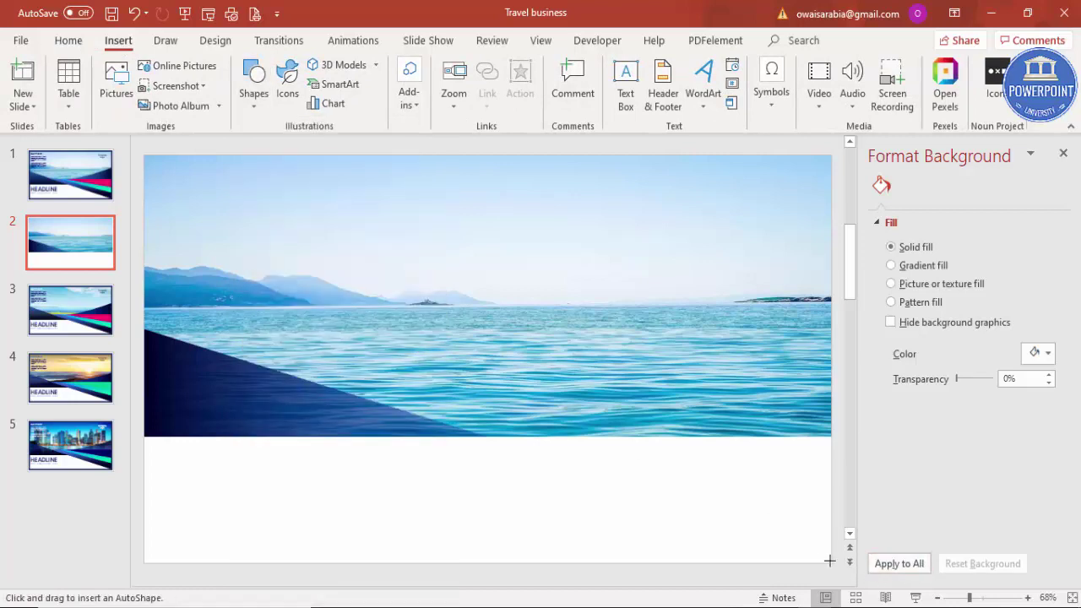
pyautogui.moveTo(829, 553); pyautogui.dragTo(364, 394)
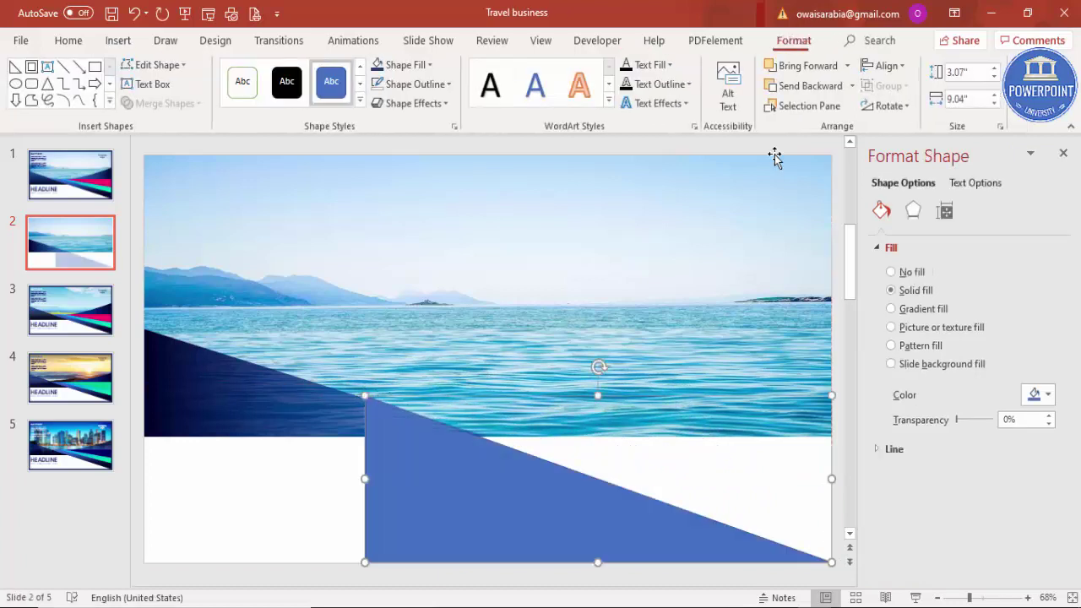
pyautogui.click(900, 107)
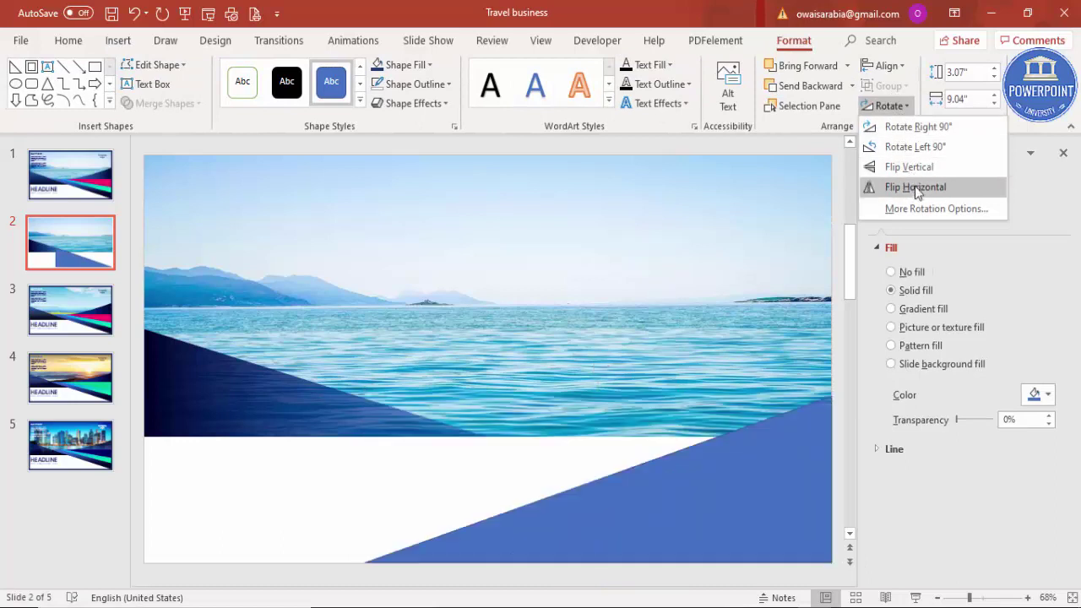
pyautogui.click(916, 187)
pyautogui.click(889, 105)
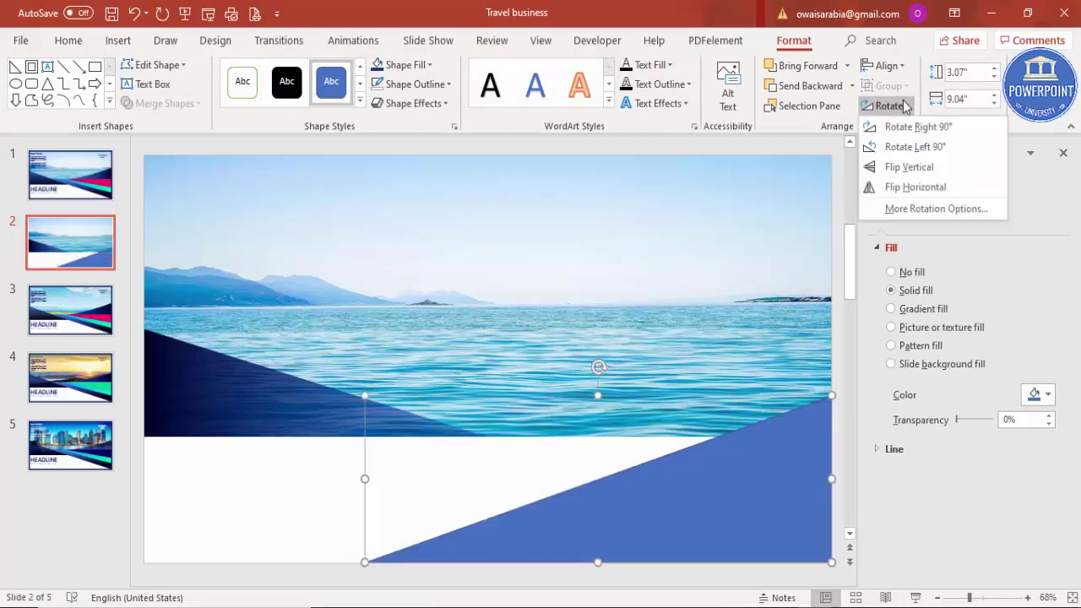
pyautogui.click(926, 173)
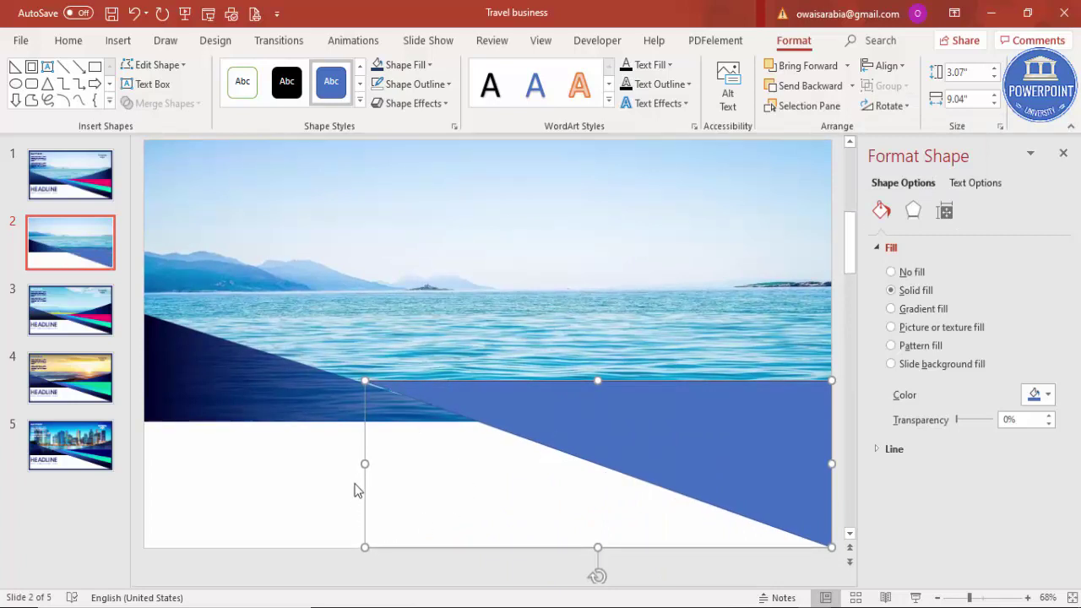
pyautogui.moveTo(364, 462); pyautogui.dragTo(359, 462)
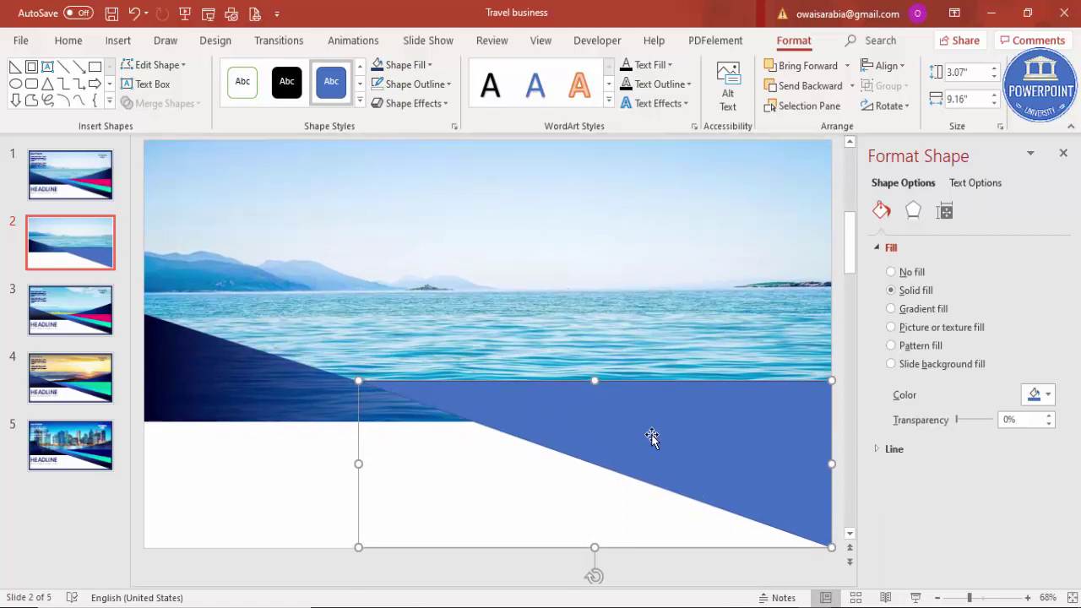
# Remove the new shape's outline and fill it with the recent navy colour
pyautogui.click(436, 88)
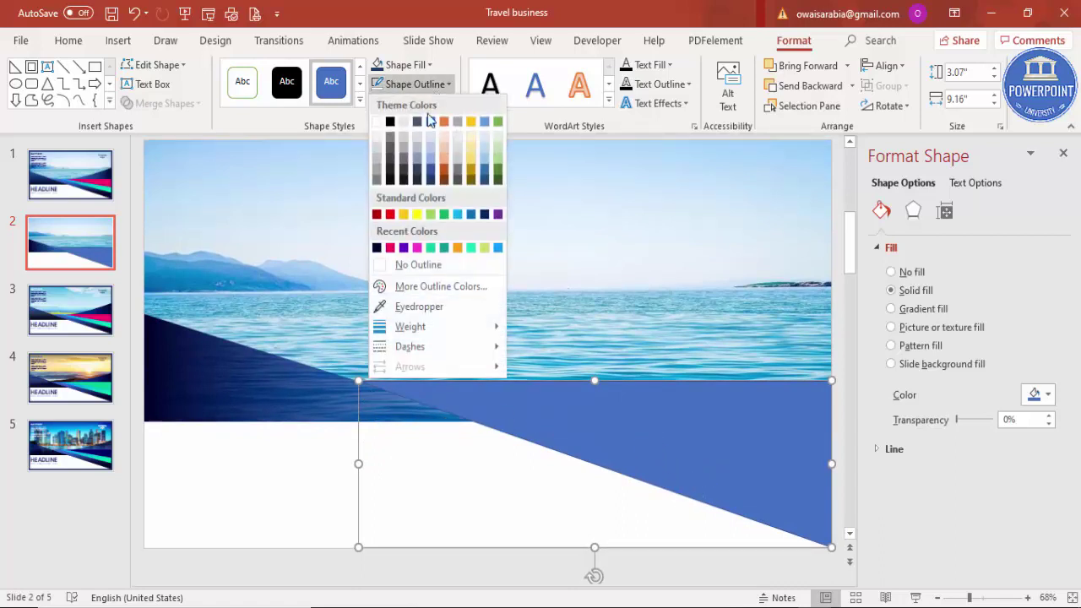
pyautogui.click(435, 262)
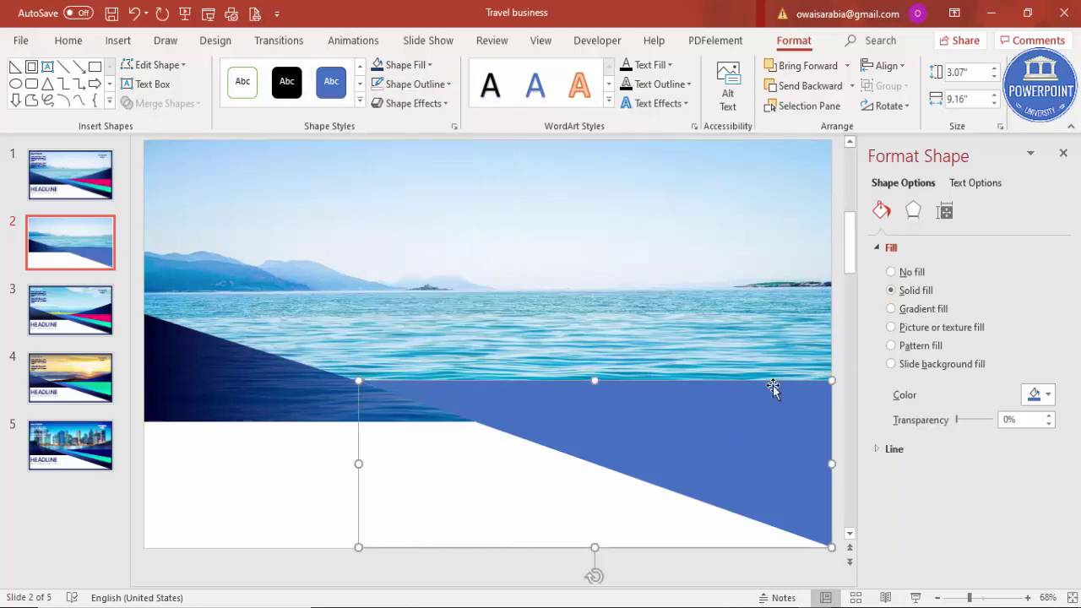
pyautogui.click(1045, 394)
pyautogui.click(952, 560)
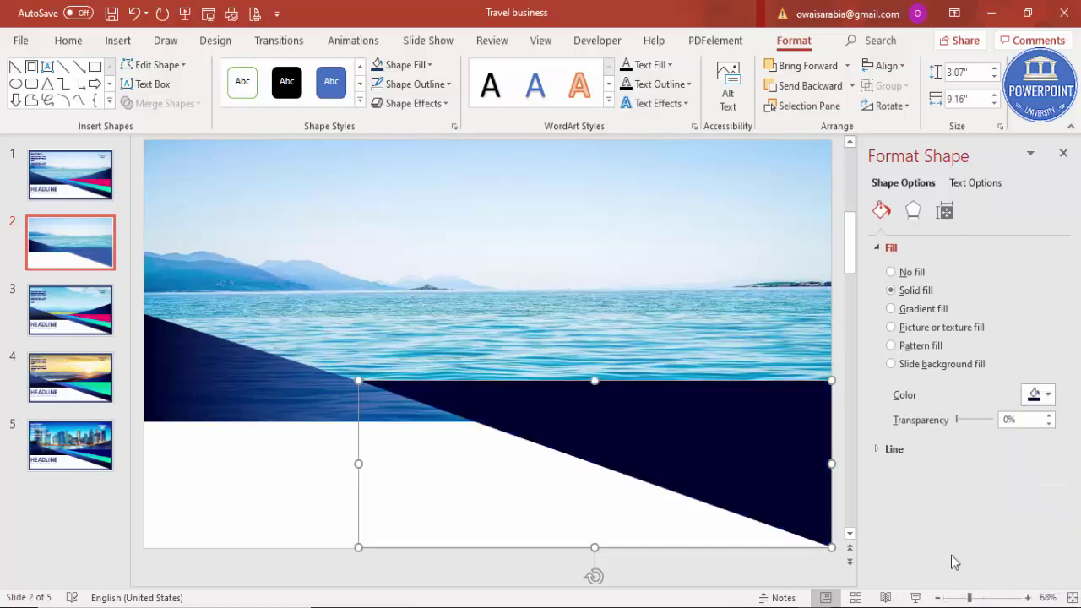
pyautogui.click(515, 537)
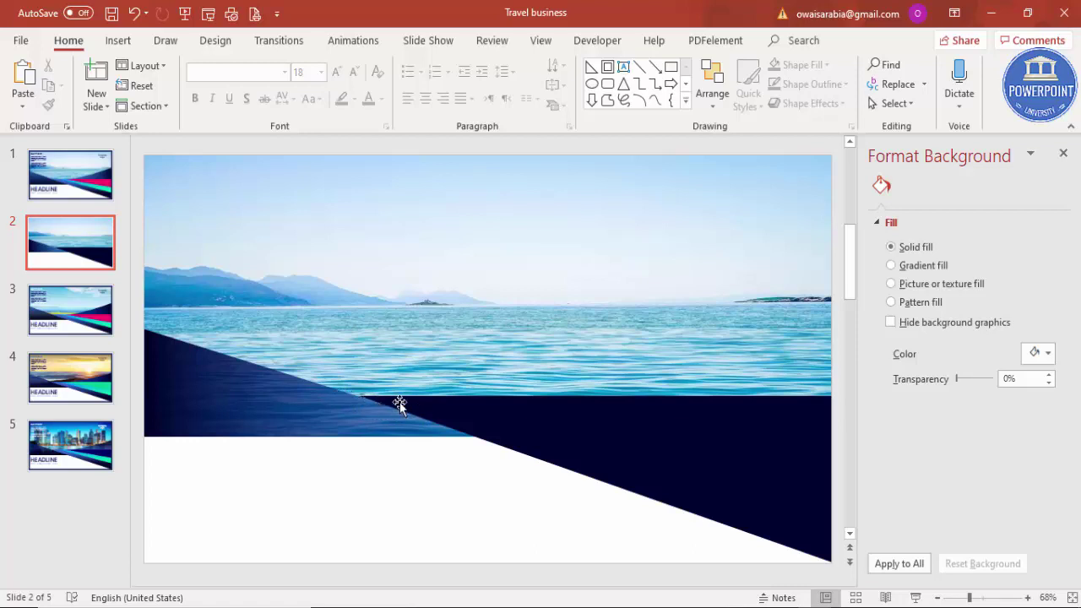
# Widen the navy triangle slightly so its left edge reaches further left
pyautogui.click(400, 402)
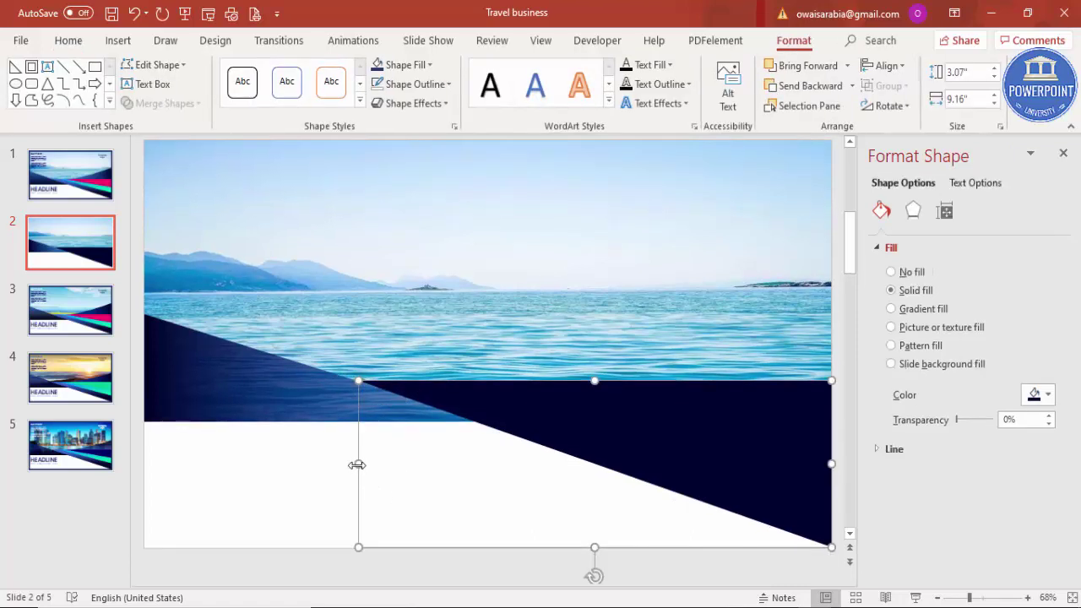
pyautogui.moveTo(352, 463); pyautogui.dragTo(357, 459)
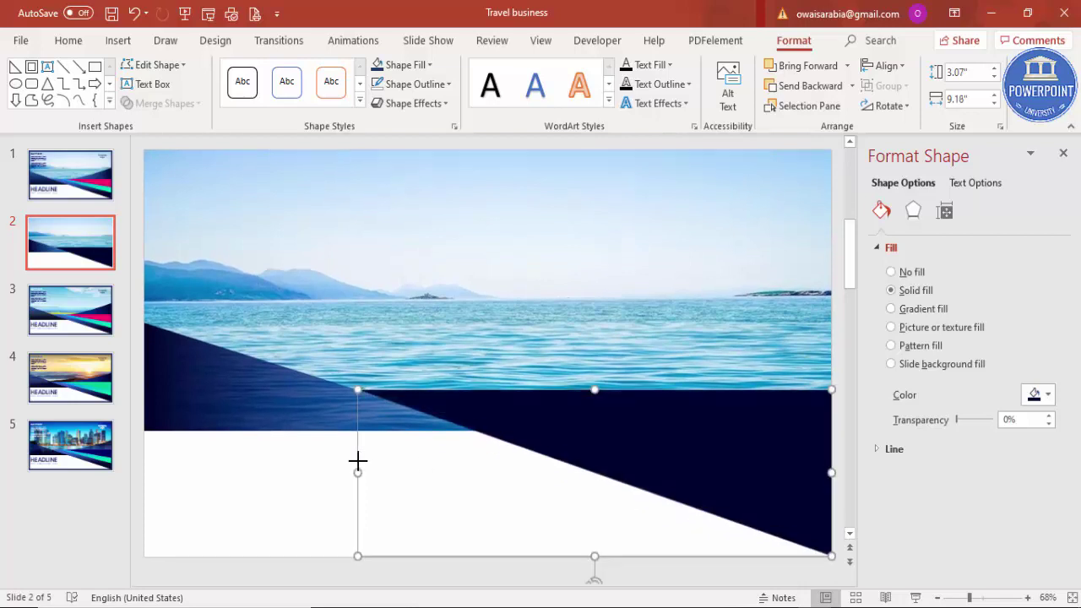
pyautogui.click(492, 486)
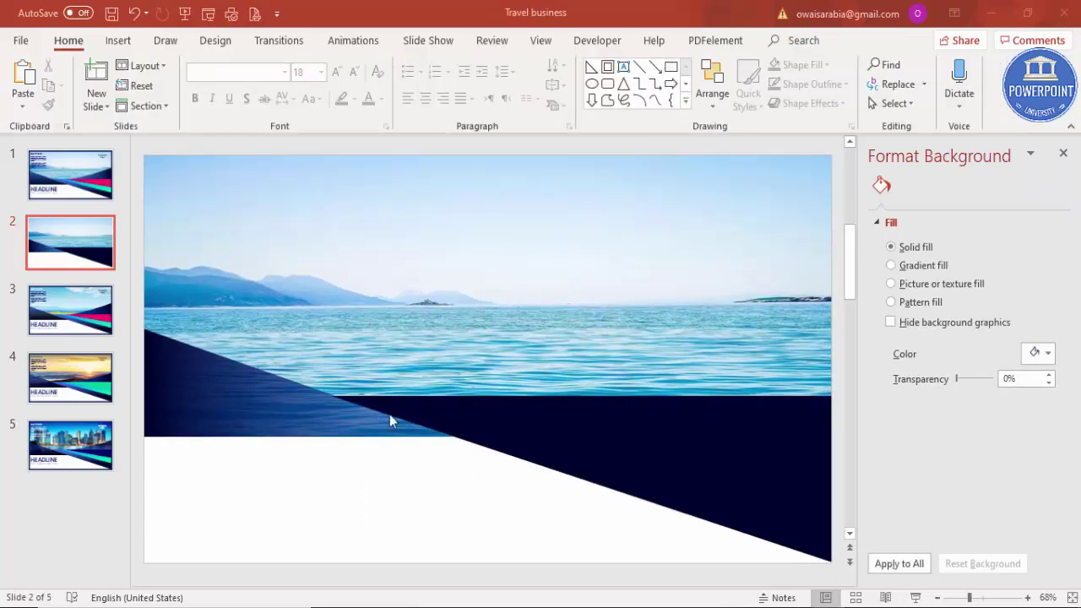
pyautogui.click(743, 454)
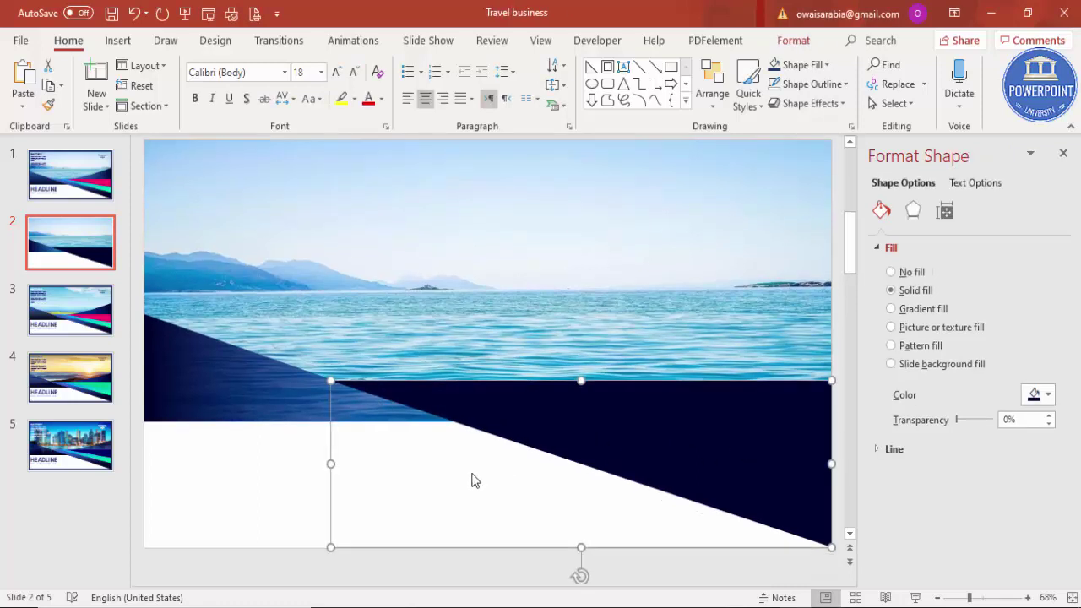
pyautogui.click(252, 516)
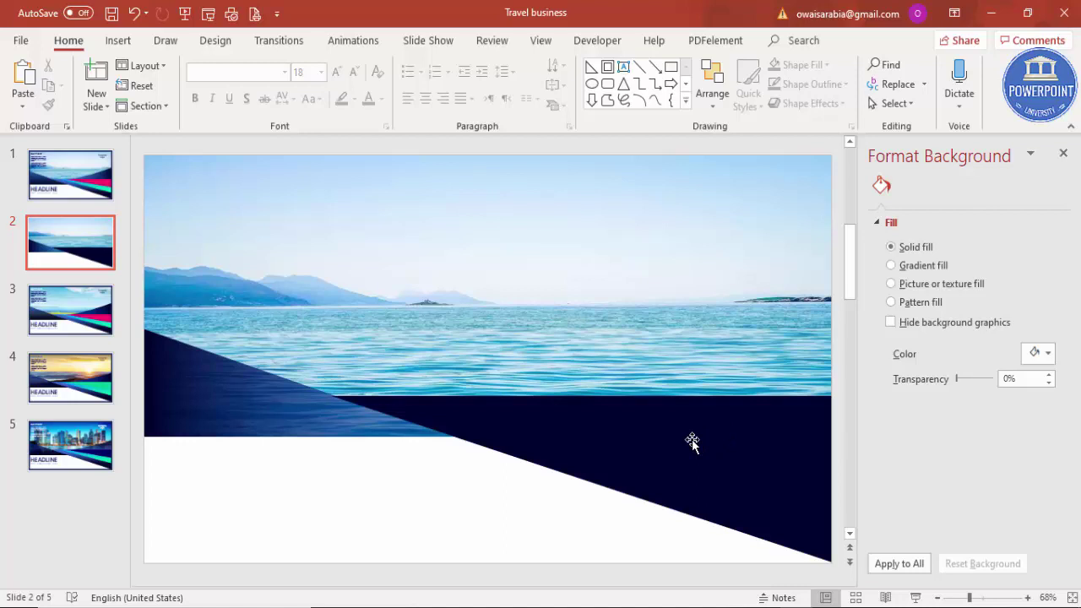
# Duplicate the navy shape upward and fill the copy green
pyautogui.click(692, 442)
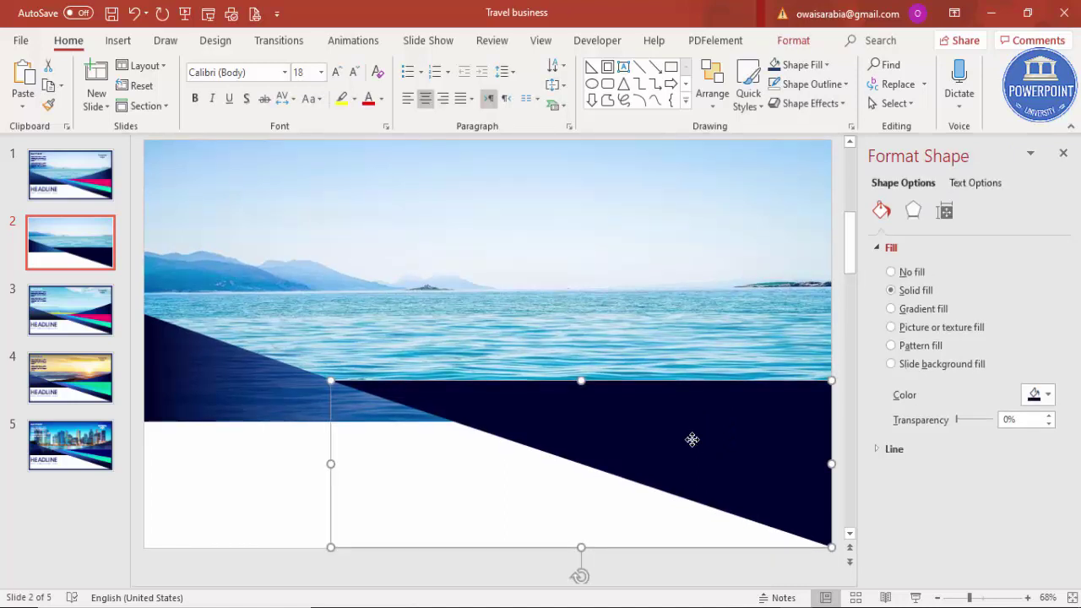
pyautogui.moveTo(692, 439); pyautogui.dragTo(692, 376)
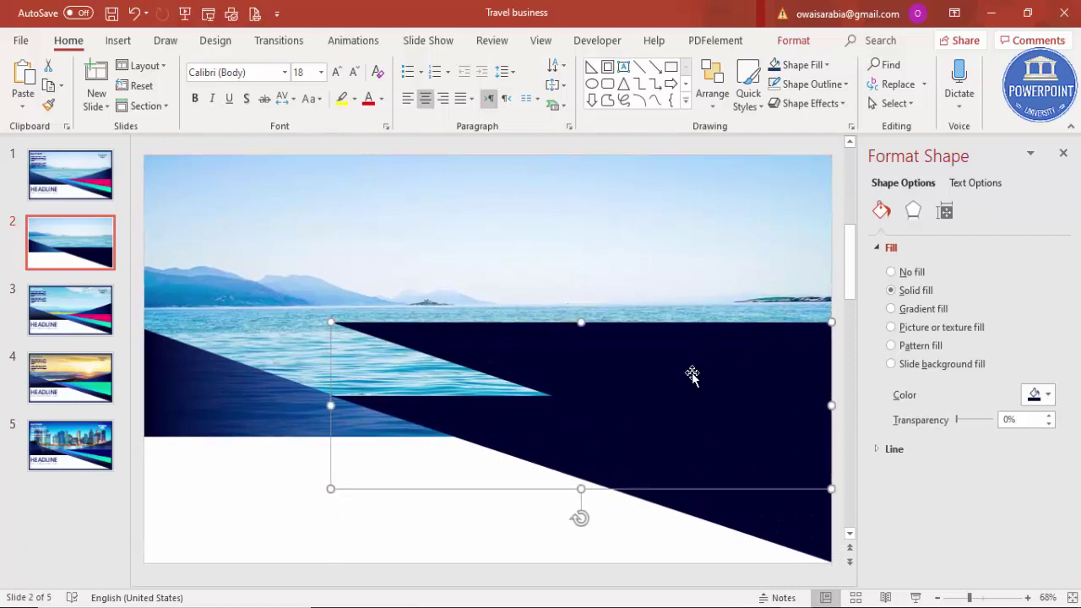
pyautogui.click(1047, 394)
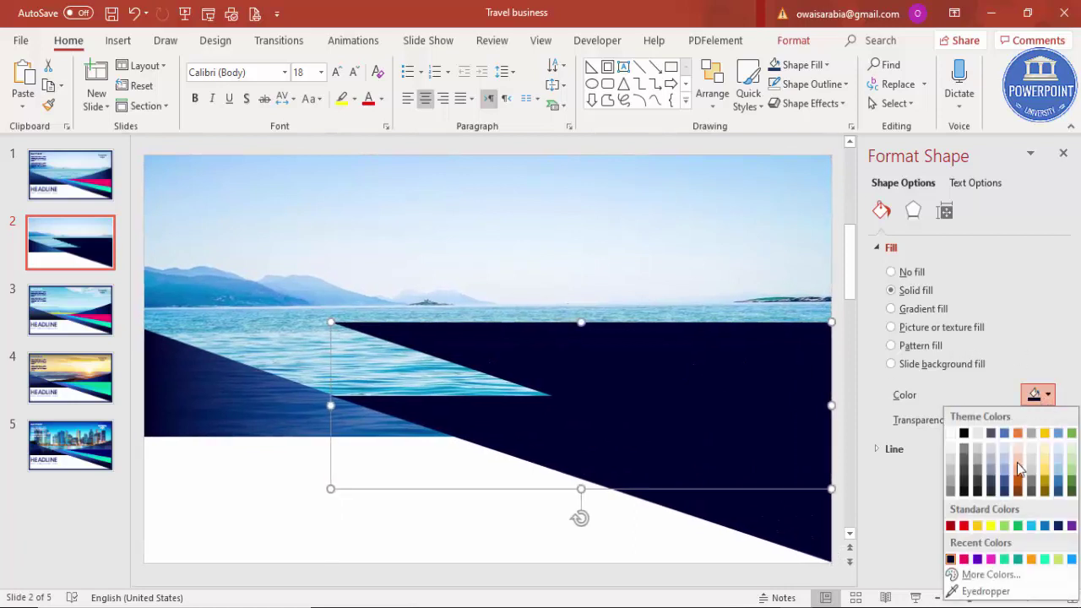
pyautogui.click(1004, 559)
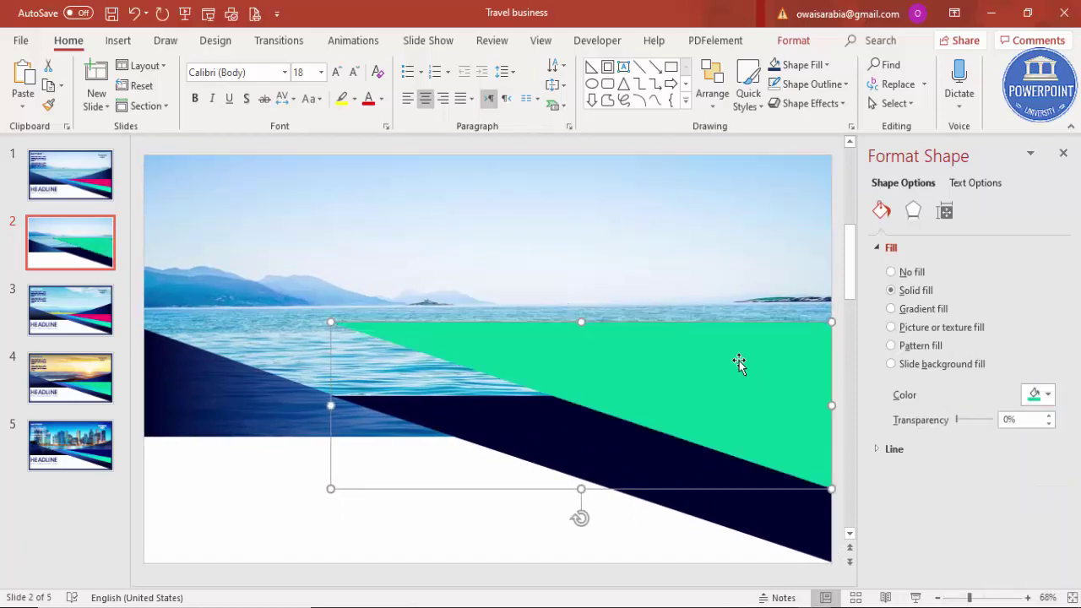
# Move the green copy onto the navy band's top edge and shrink its height and left side
pyautogui.moveTo(725, 362); pyautogui.dragTo(721, 437)
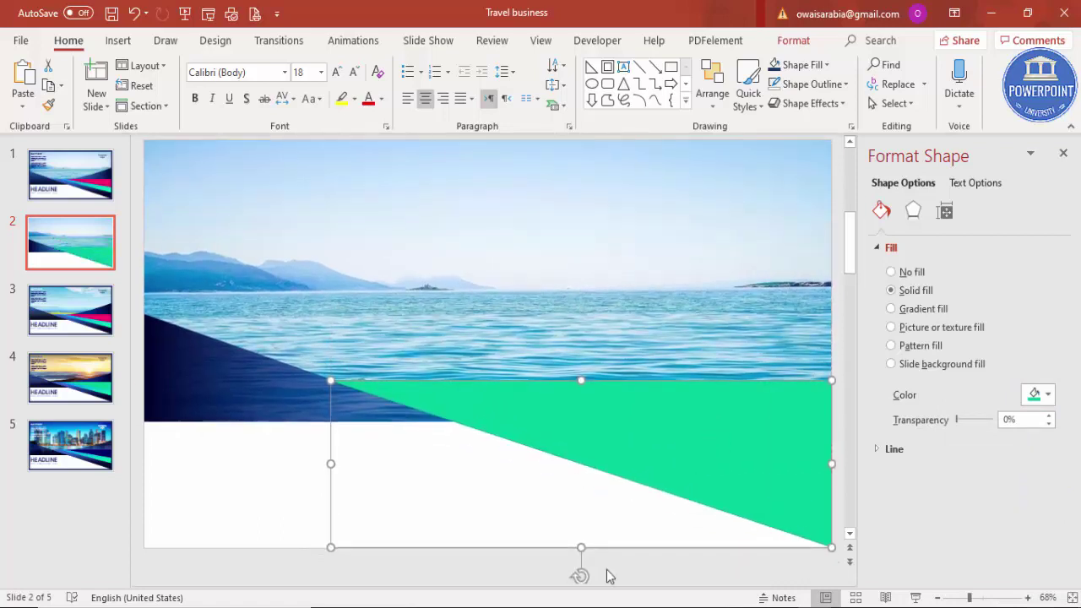
pyautogui.moveTo(582, 547); pyautogui.dragTo(580, 497)
pyautogui.moveTo(331, 444); pyautogui.dragTo(403, 446)
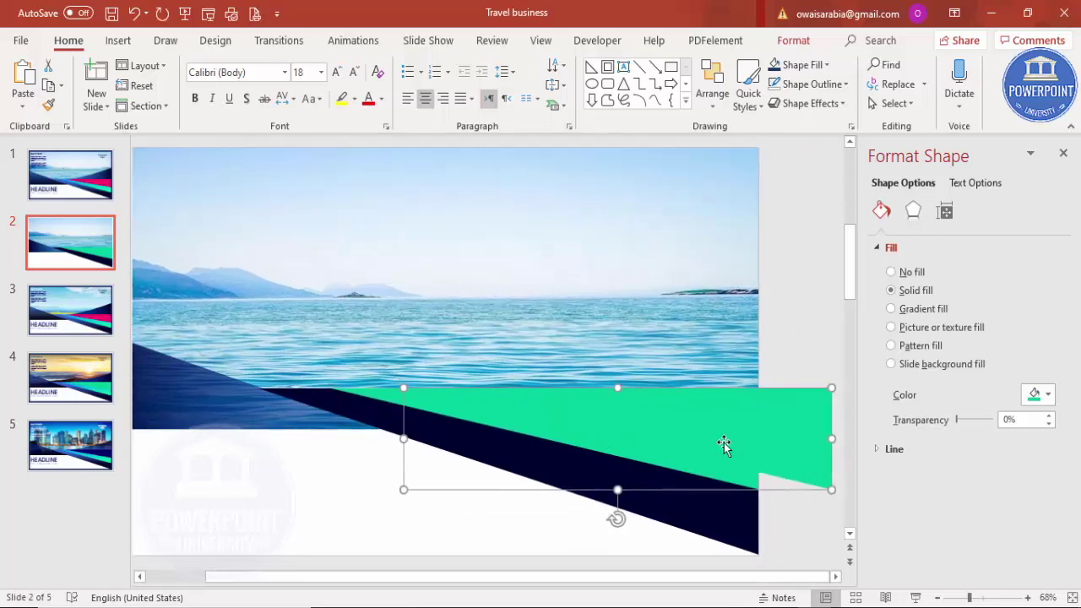
pyautogui.click(1048, 394)
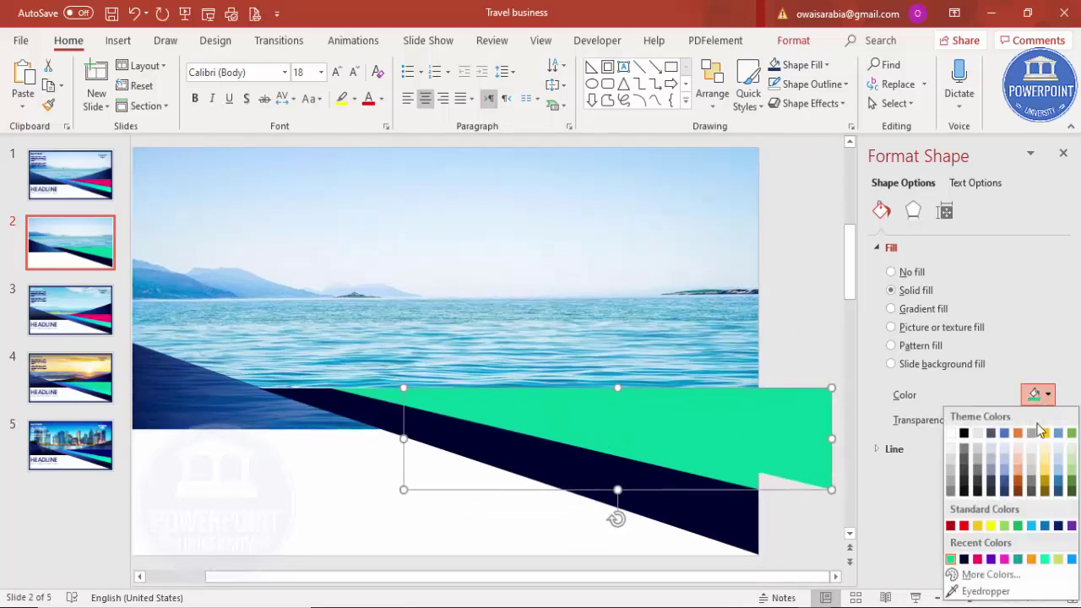
# Recolour the copied stripe pink, move it into line and narrow it from the left
pyautogui.click(979, 561)
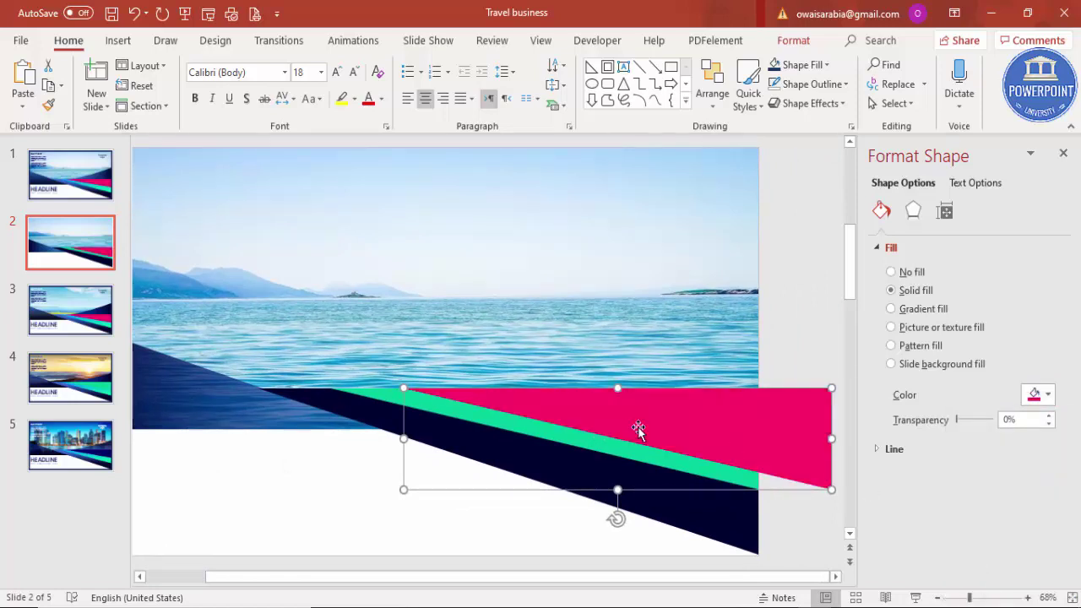
pyautogui.moveTo(746, 431); pyautogui.dragTo(678, 433)
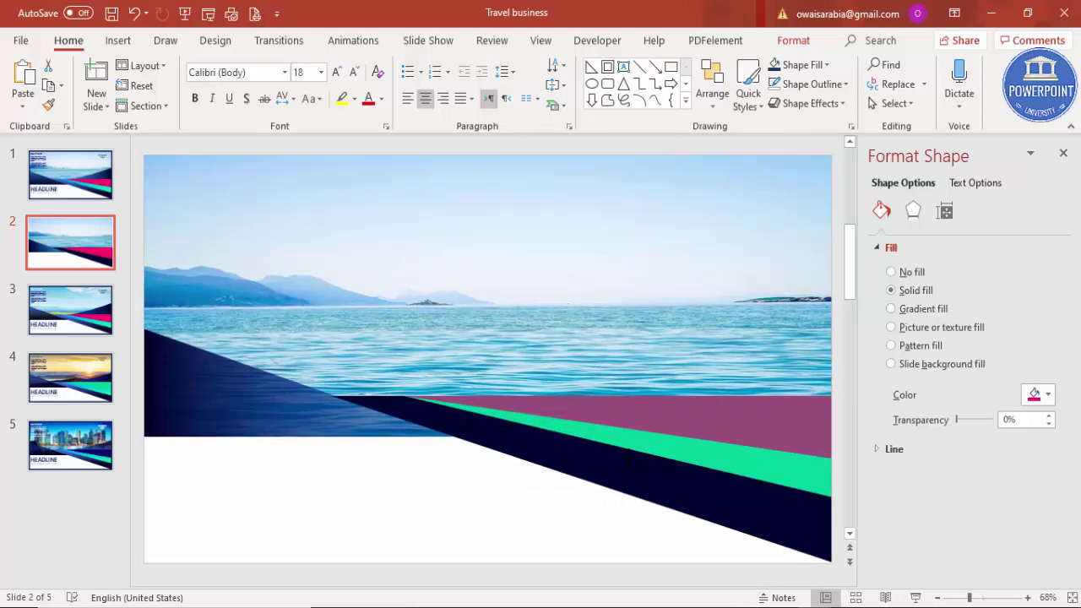
pyautogui.click(628, 457)
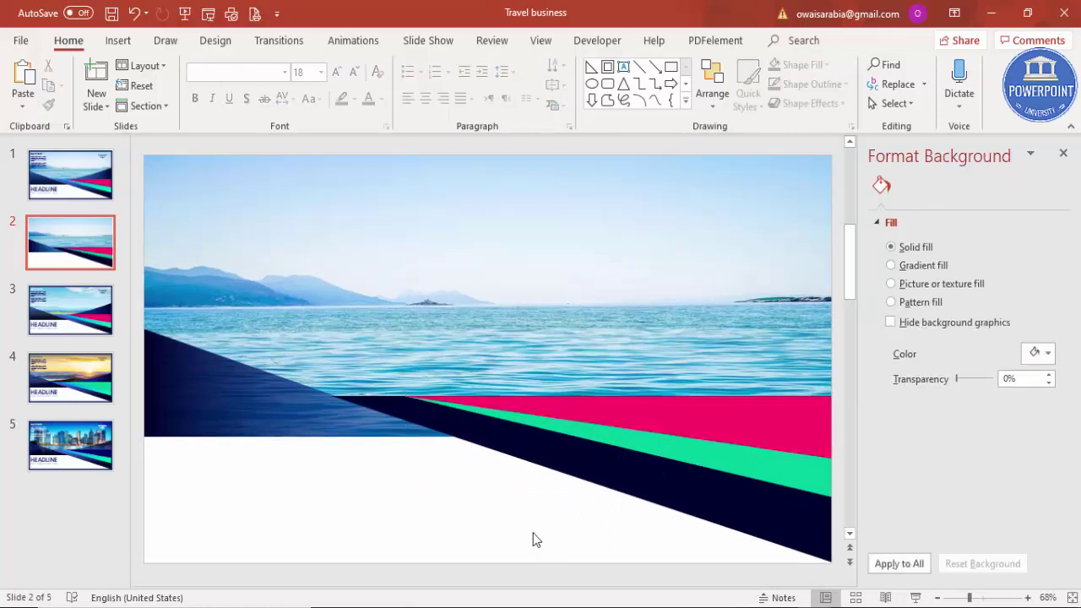
pyautogui.click(632, 412)
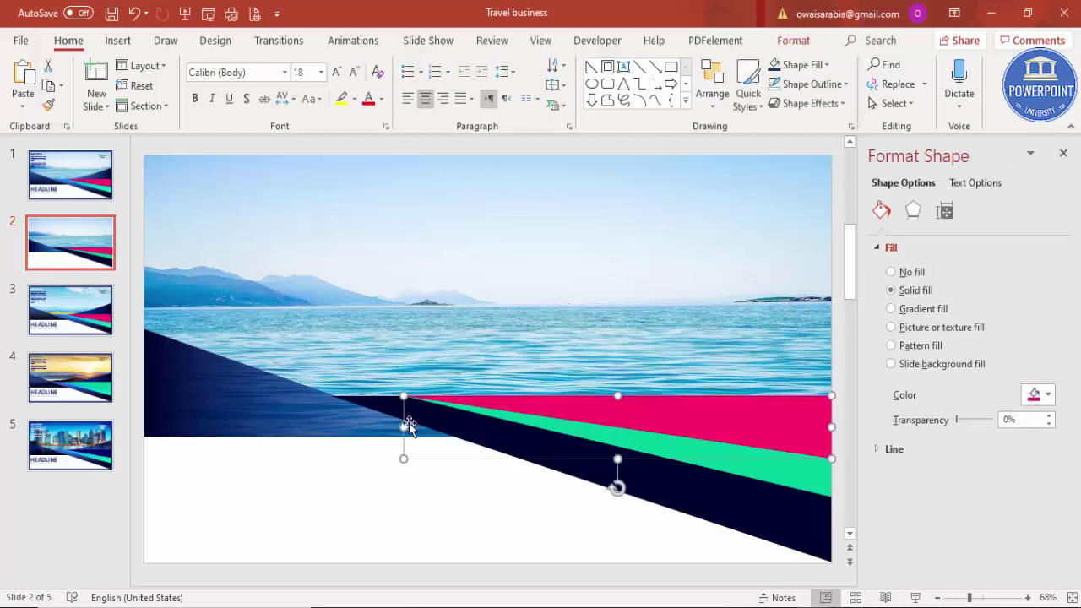
pyautogui.moveTo(403, 426); pyautogui.dragTo(445, 426)
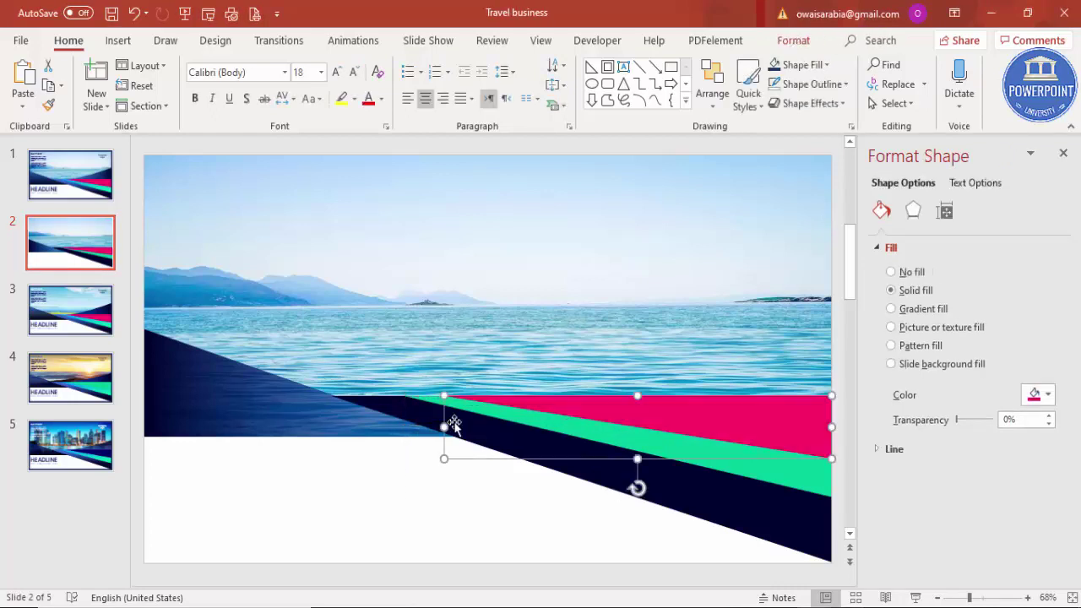
# Nudge the pink stripe slightly right to line up with the slide's right edge
pyautogui.press('Escape')
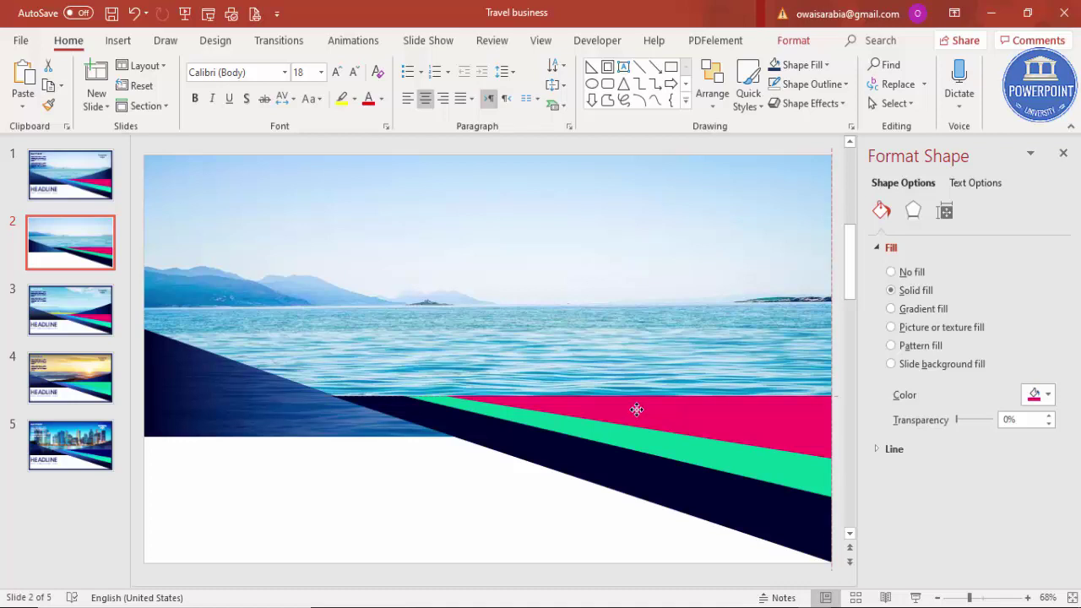
pyautogui.moveTo(635, 409); pyautogui.dragTo(635, 408)
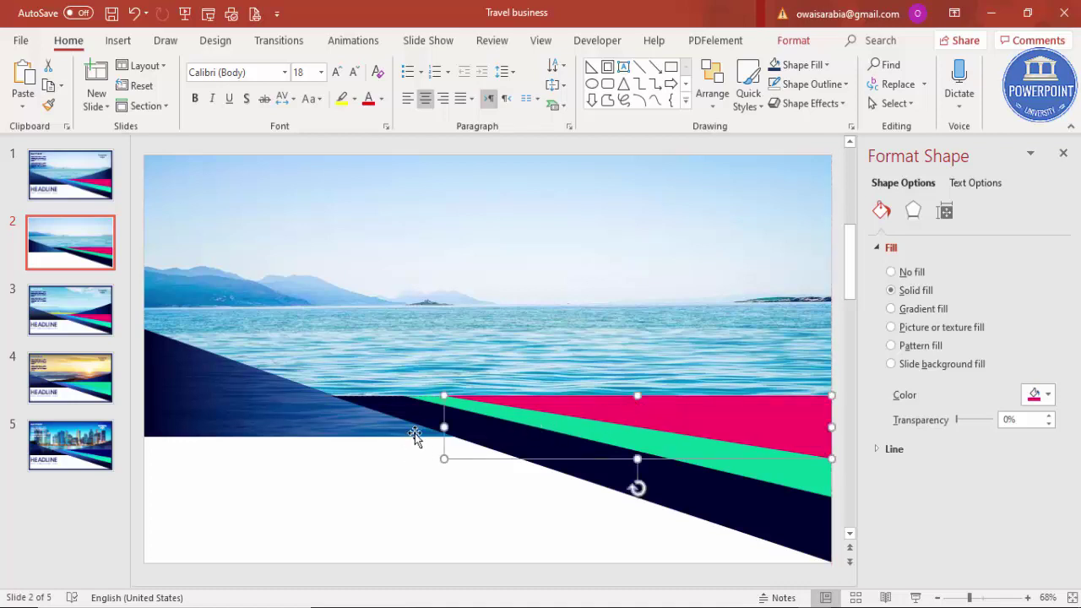
pyautogui.moveTo(444, 428); pyautogui.dragTo(446, 427)
pyautogui.click(604, 534)
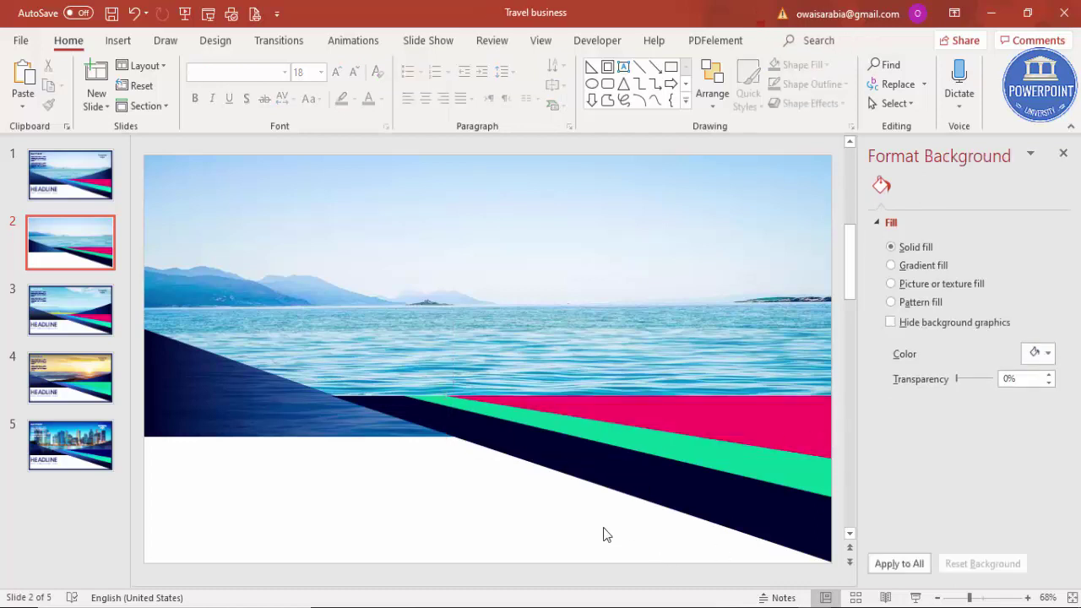
pyautogui.click(726, 414)
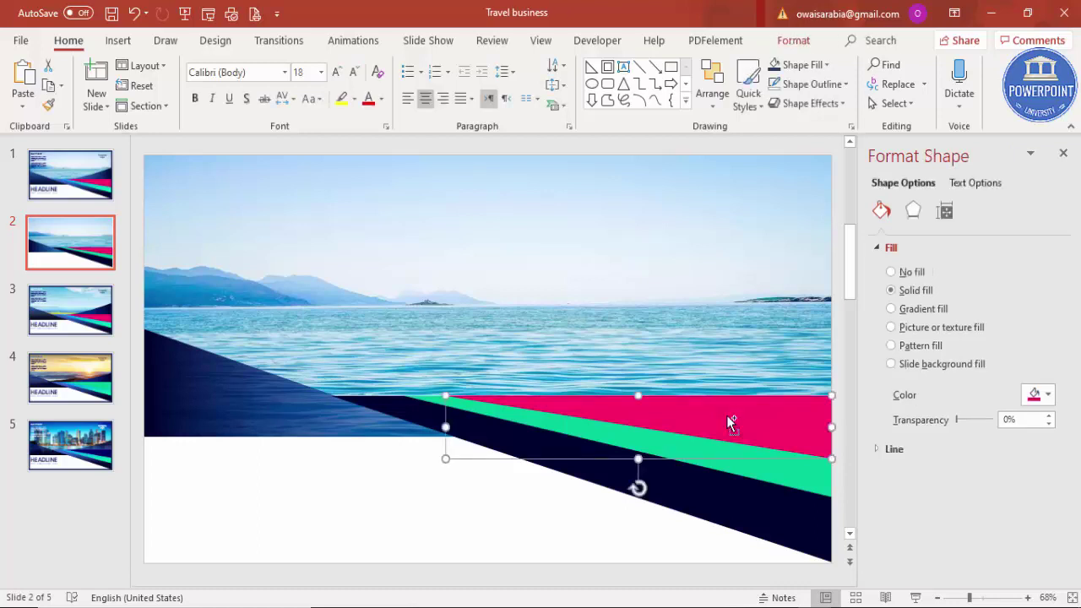
# Duplicate the pink stripe up onto the sea and give the copy a gradient fill
pyautogui.moveTo(745, 439); pyautogui.dragTo(732, 369)
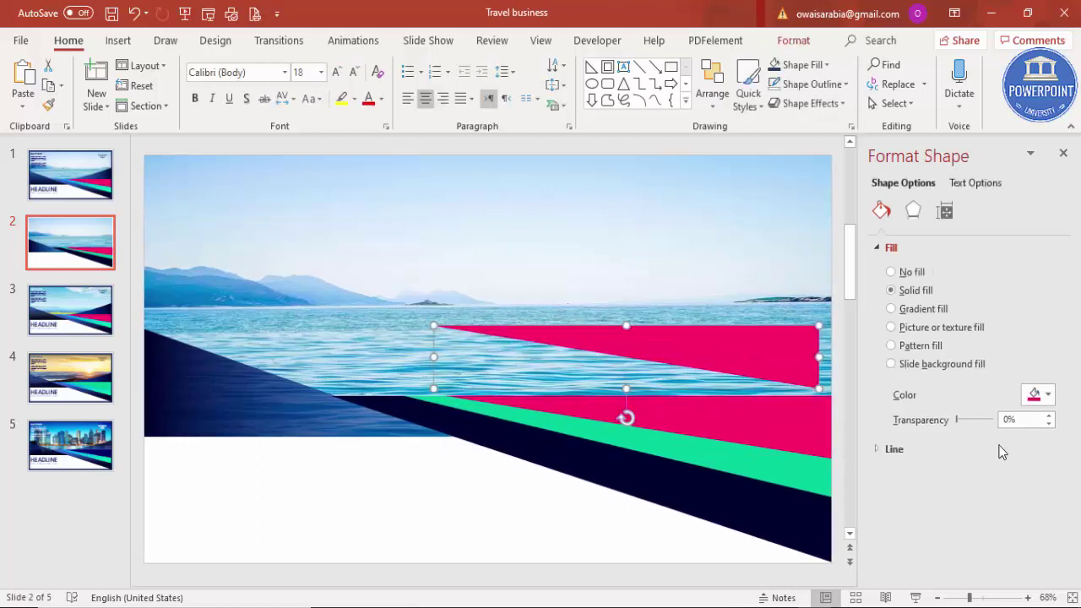
pyautogui.click(1044, 395)
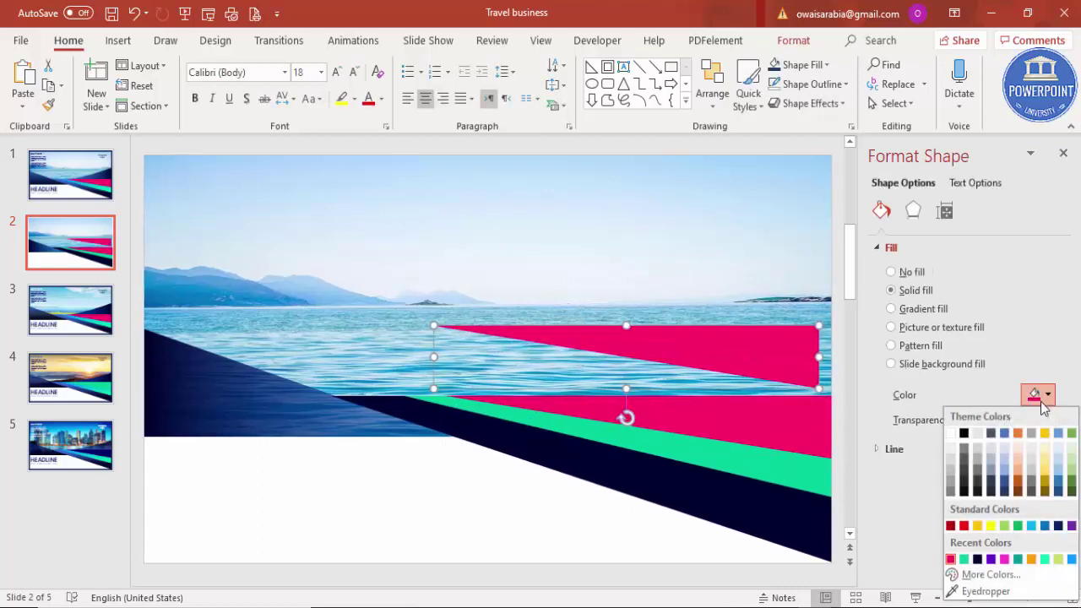
pyautogui.click(908, 309)
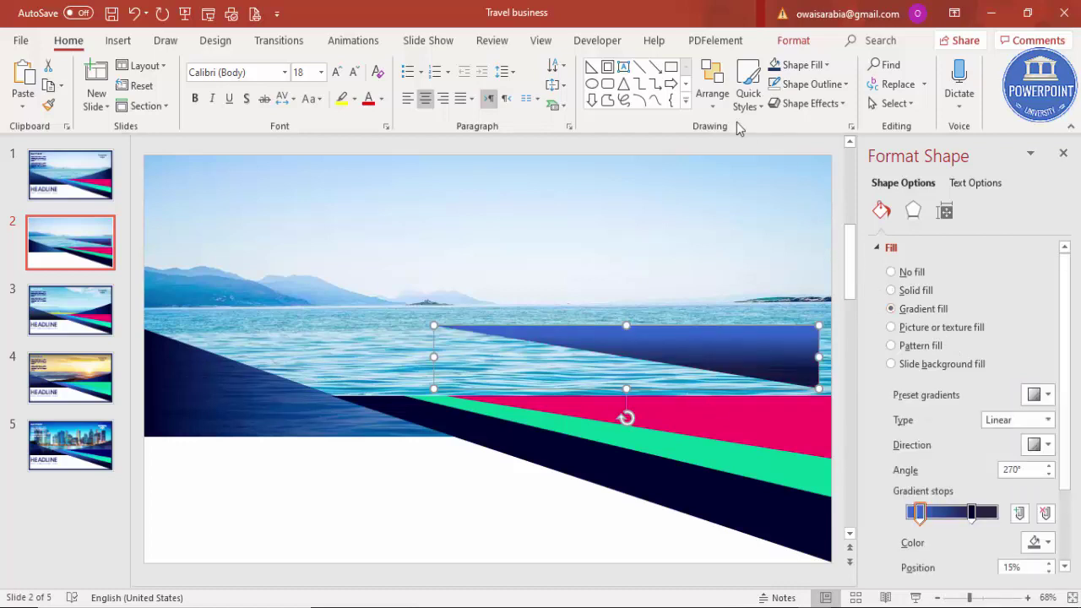
# Flip the blue triangle vertically, narrow it to 6.84", and set it flush right
pyautogui.click(889, 108)
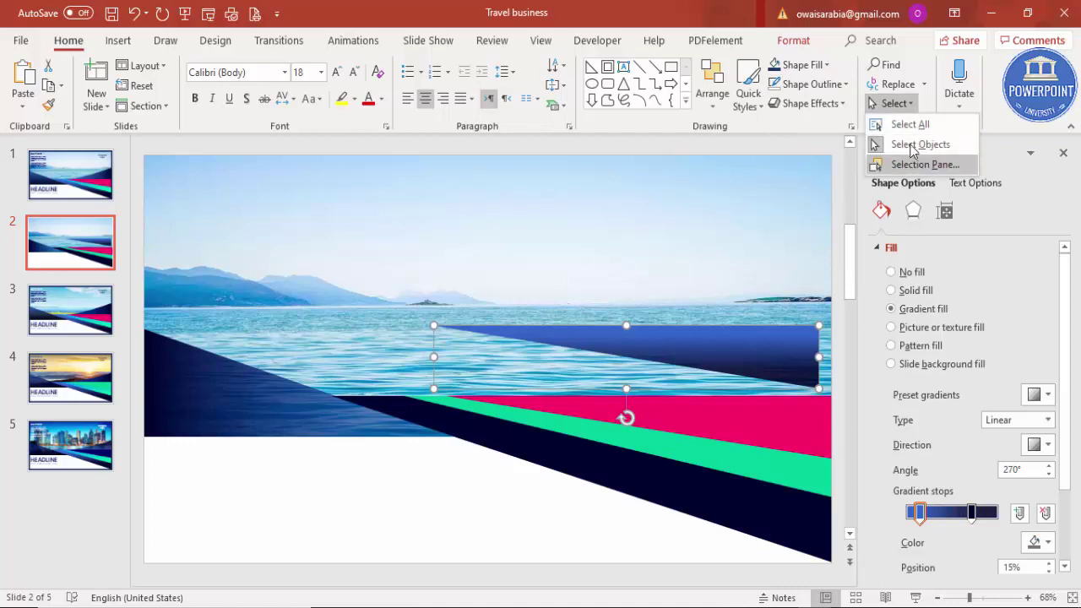
pyautogui.click(794, 42)
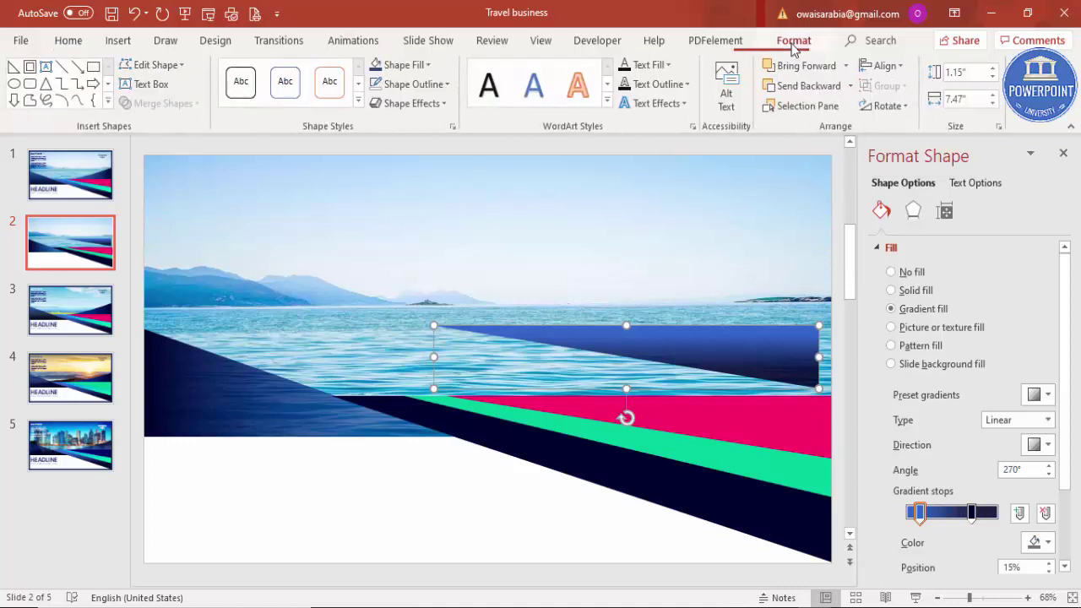
pyautogui.click(889, 106)
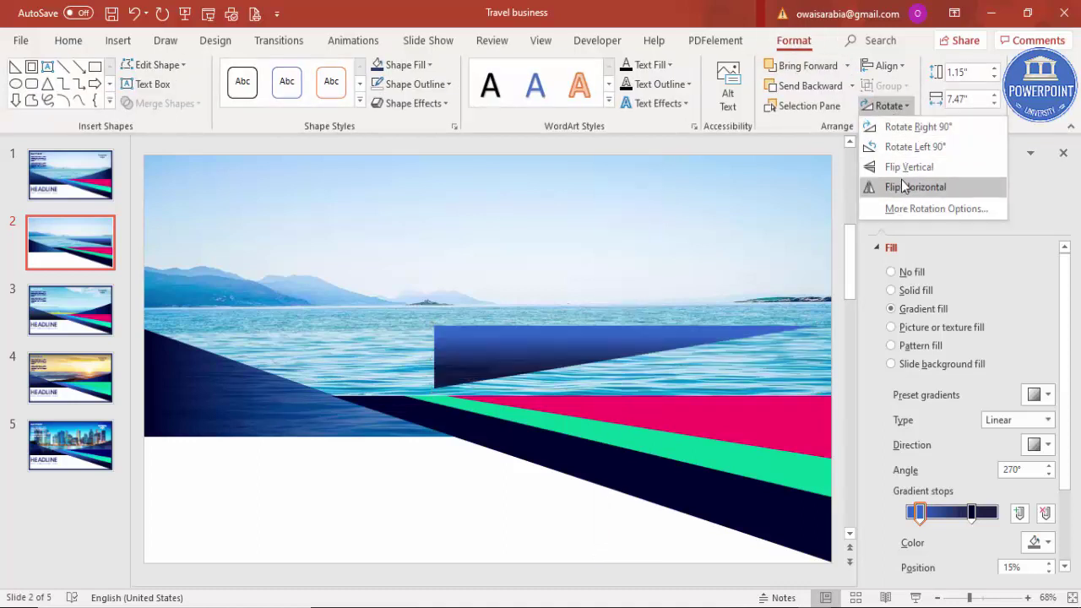
pyautogui.click(908, 173)
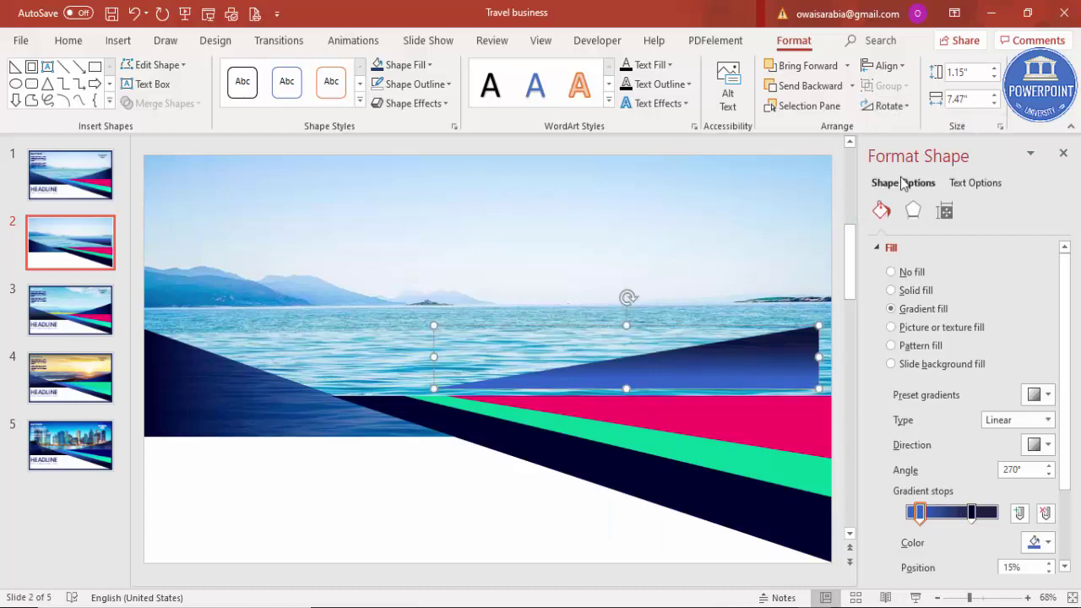
pyautogui.moveTo(780, 373); pyautogui.dragTo(778, 374)
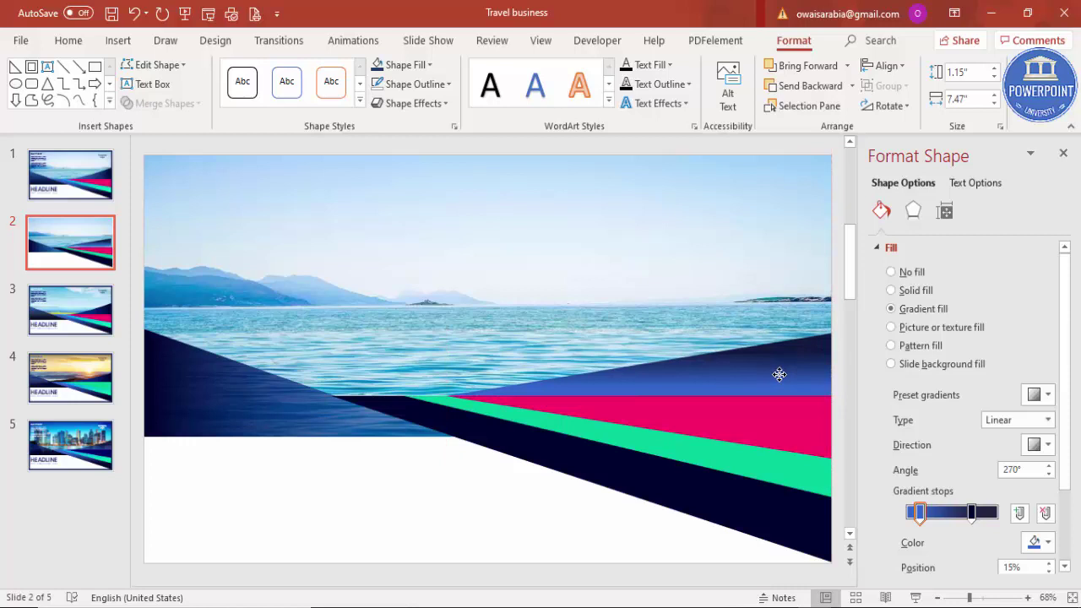
pyautogui.click(780, 374)
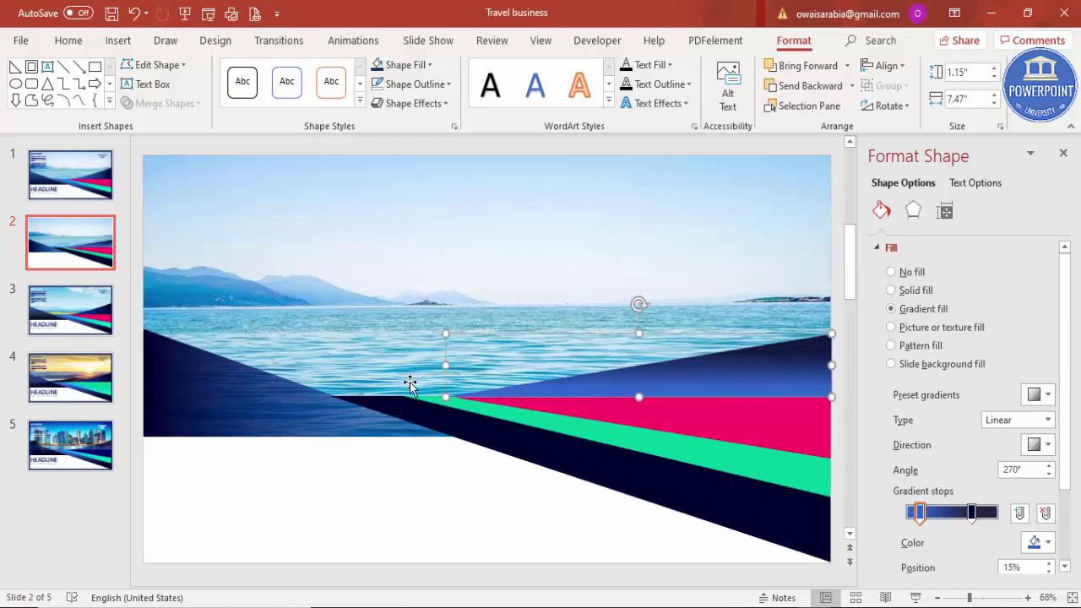
pyautogui.moveTo(448, 362); pyautogui.dragTo(478, 363)
pyautogui.moveTo(657, 383); pyautogui.dragTo(657, 386)
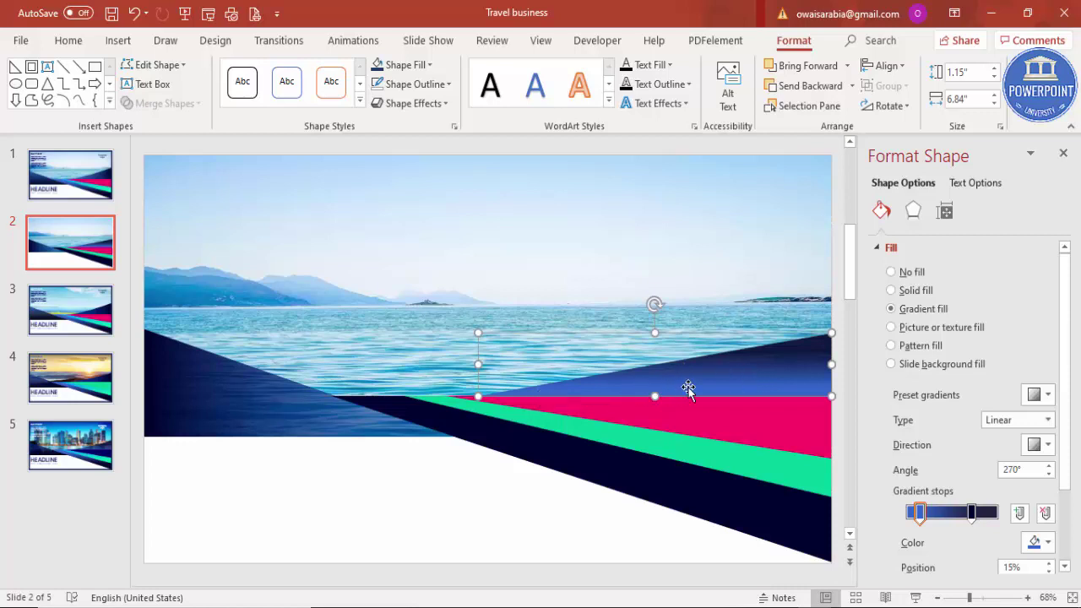
# Edit the blue triangle's points to bend its slanted top edge into a gentle curve
pyautogui.rightClick(720, 381)
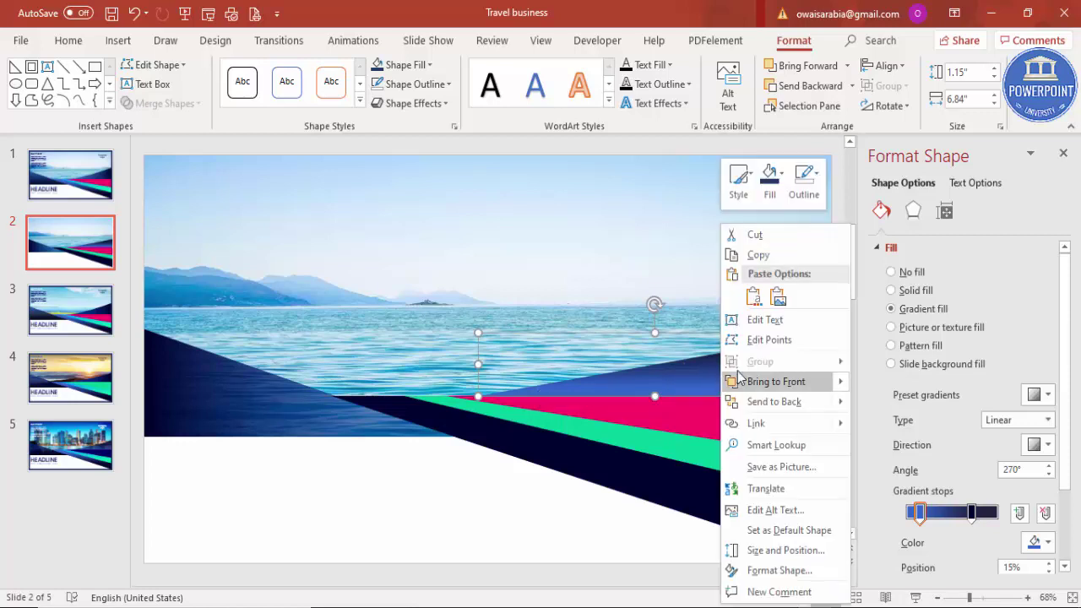
pyautogui.click(792, 340)
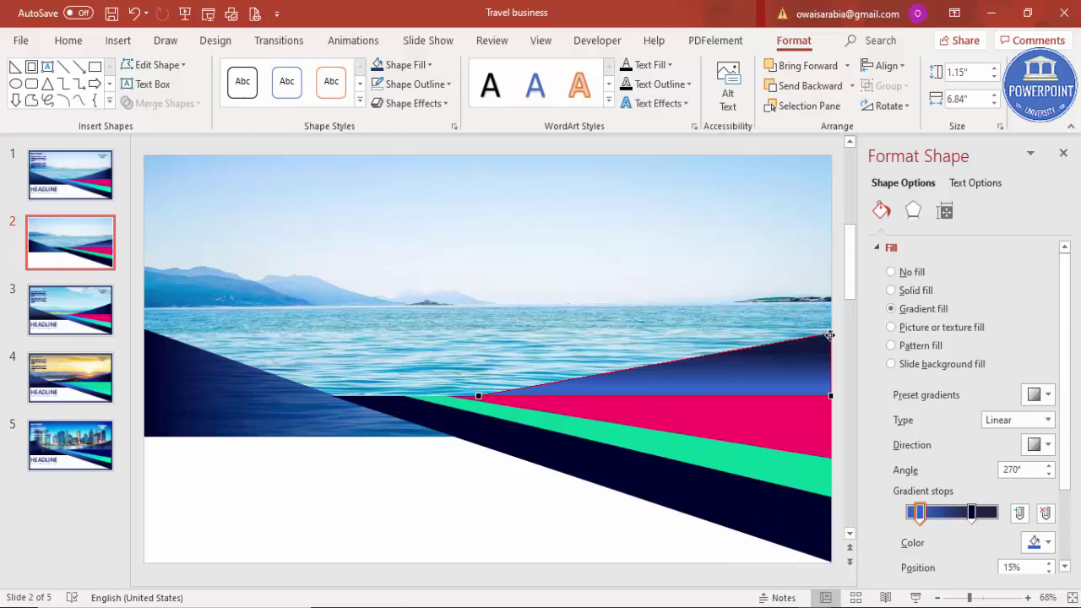
pyautogui.click(831, 333)
pyautogui.moveTo(713, 360); pyautogui.dragTo(715, 370)
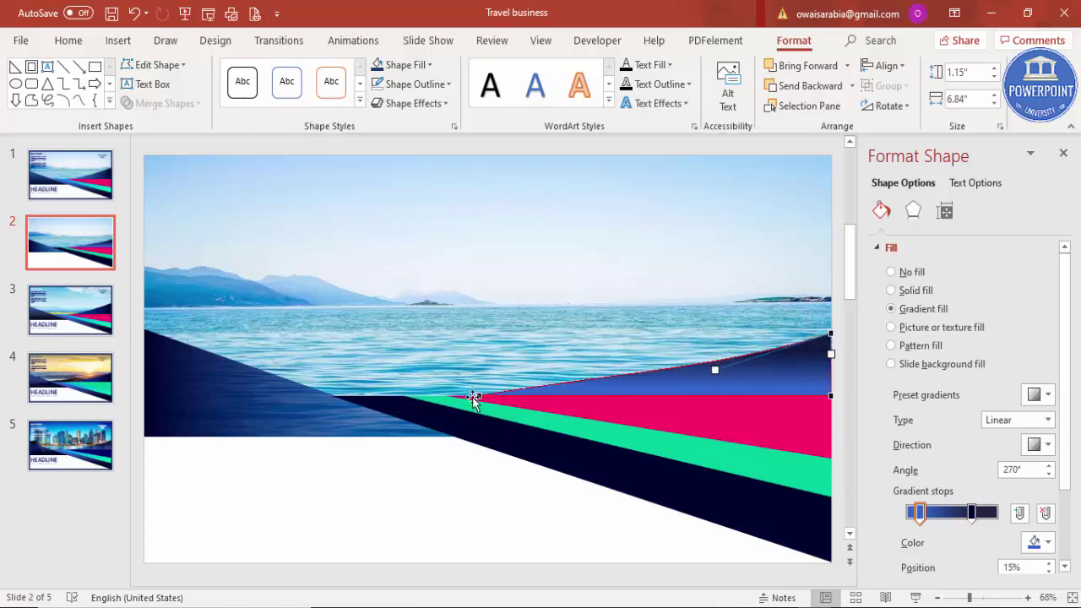
pyautogui.click(479, 395)
pyautogui.moveTo(597, 376); pyautogui.dragTo(601, 381)
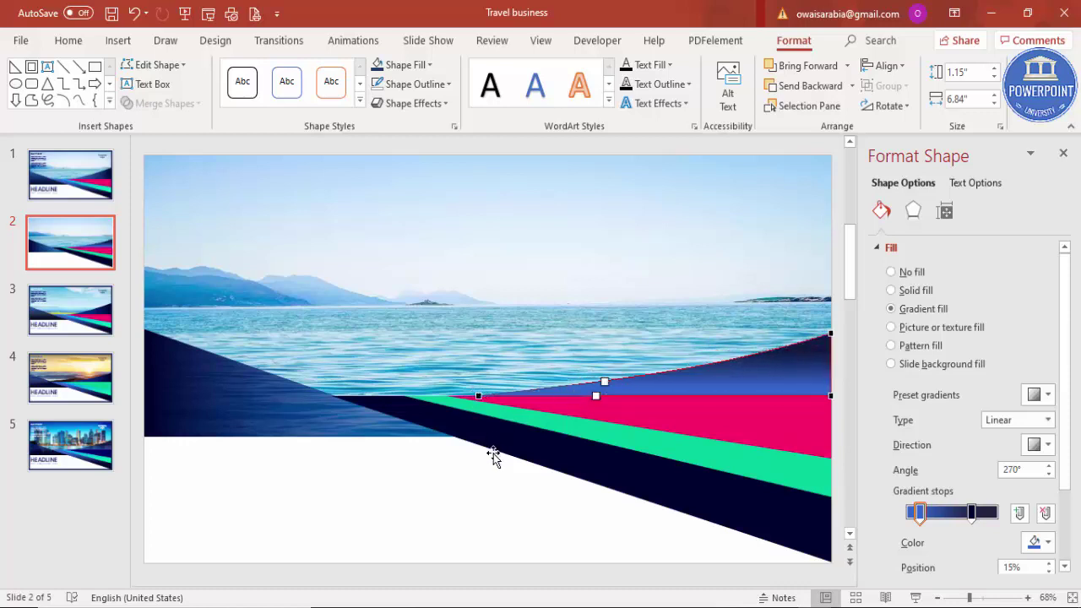
pyautogui.click(484, 502)
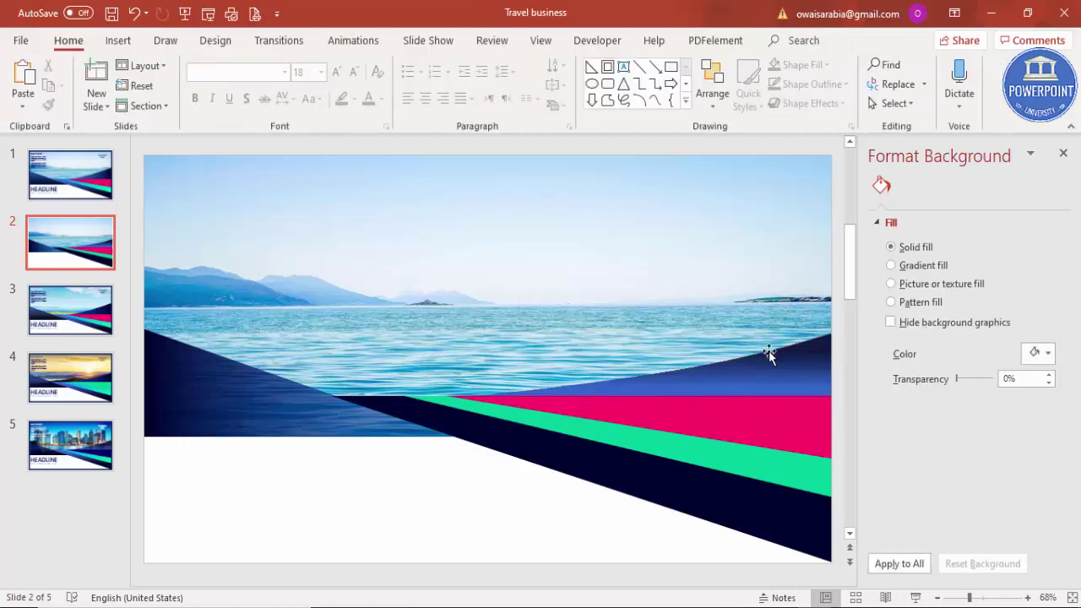
pyautogui.click(771, 471)
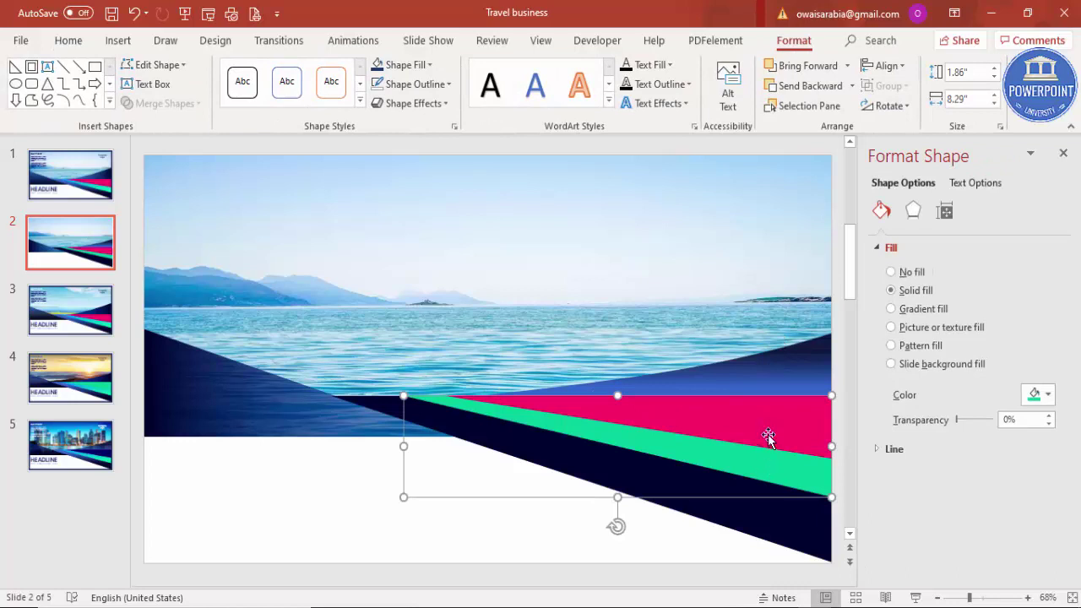
# Apply an outer shadow preset to both the green and pink stripes
pyautogui.keyDown('shift'); pyautogui.click(768, 432); pyautogui.keyUp('shift')
pyautogui.click(914, 212)
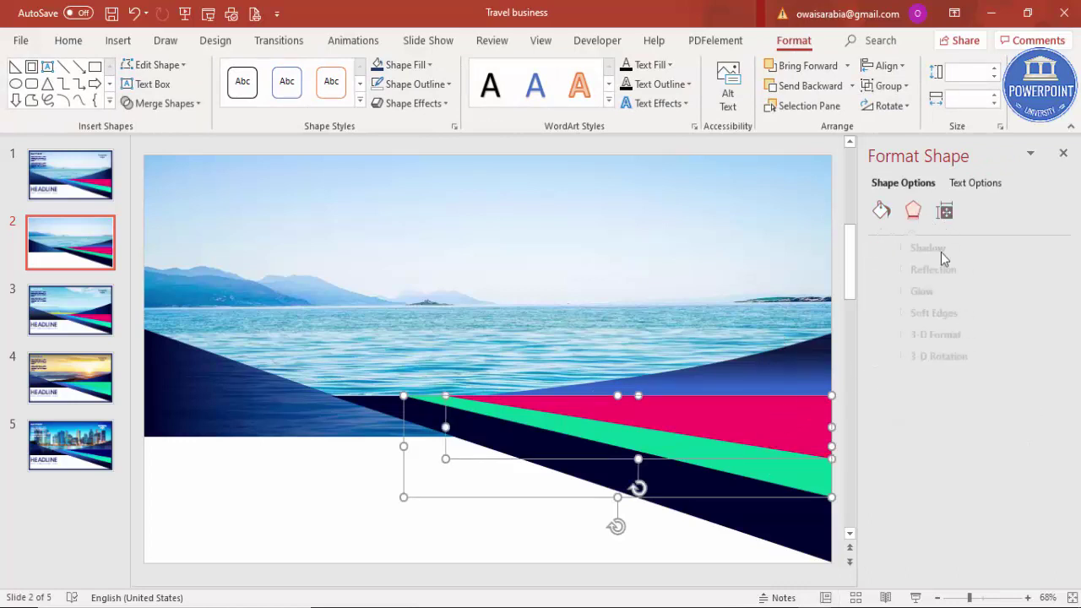
pyautogui.click(956, 249)
pyautogui.click(1039, 269)
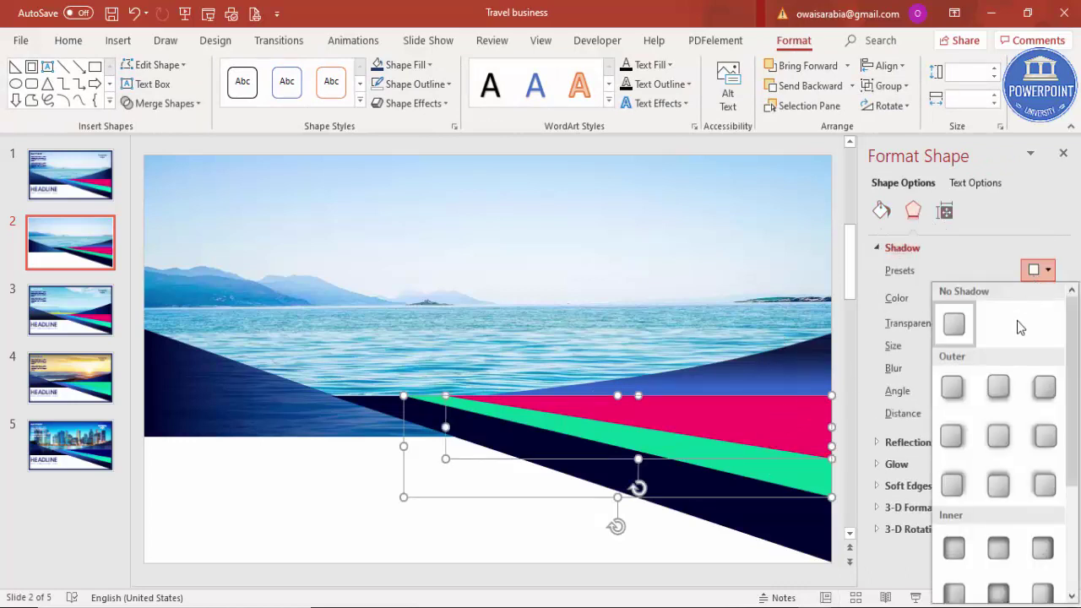
pyautogui.click(1000, 390)
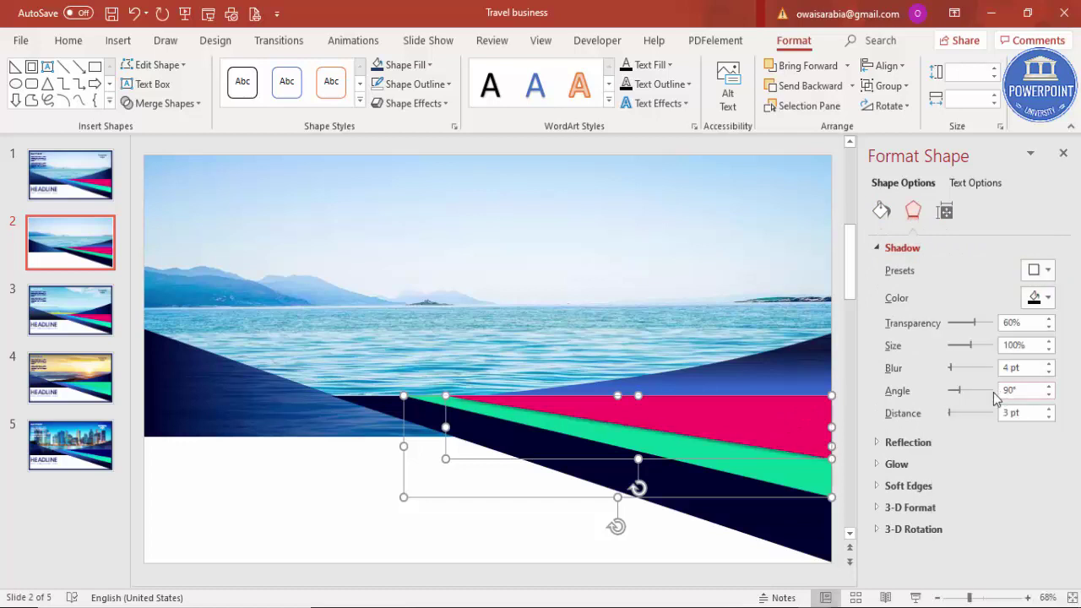
pyautogui.click(557, 519)
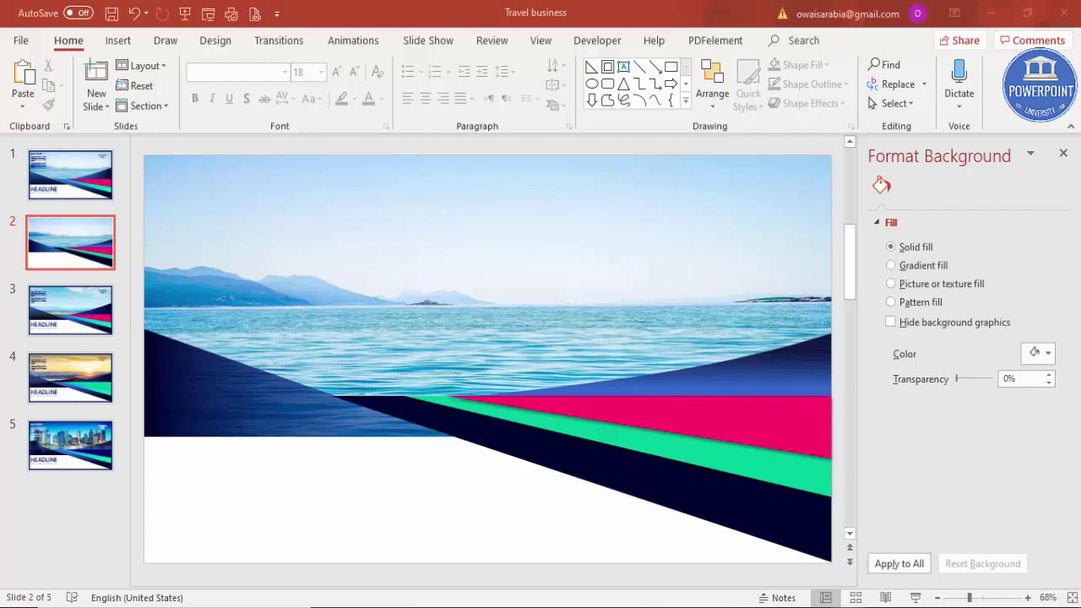
pyautogui.click(118, 42)
pyautogui.click(251, 93)
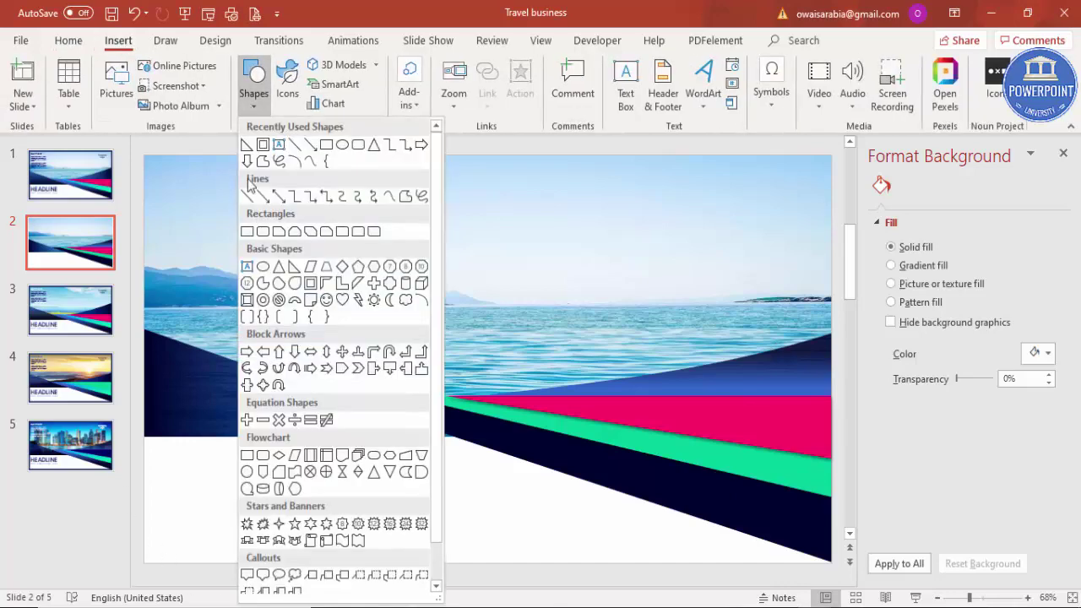
# Draw a full-slide frame shape with a thin border, dark navy fill and no outline
pyautogui.click(309, 288)
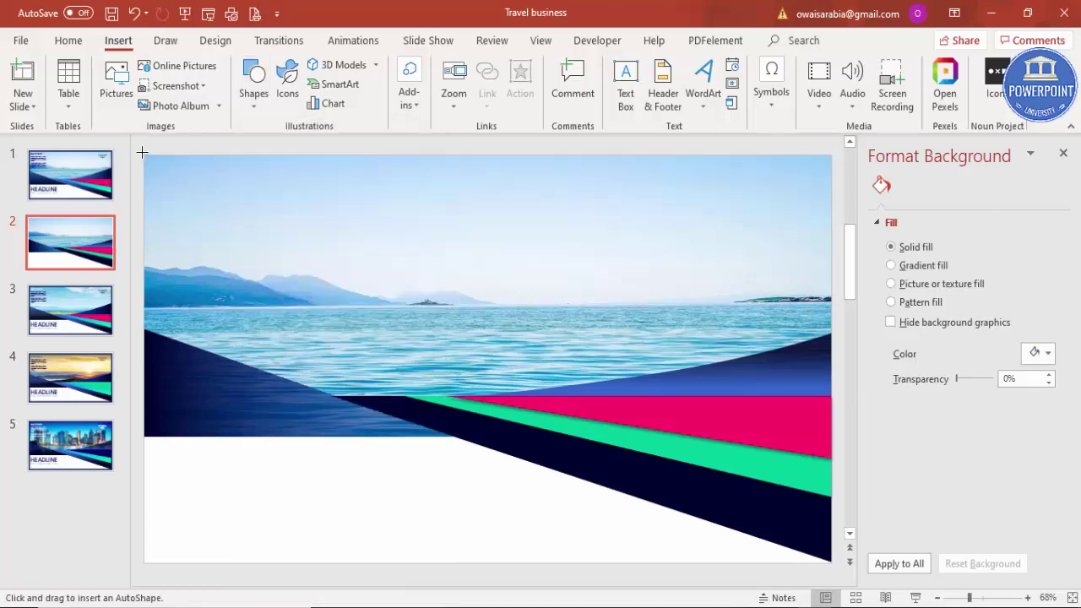
pyautogui.moveTo(144, 154); pyautogui.dragTo(832, 572)
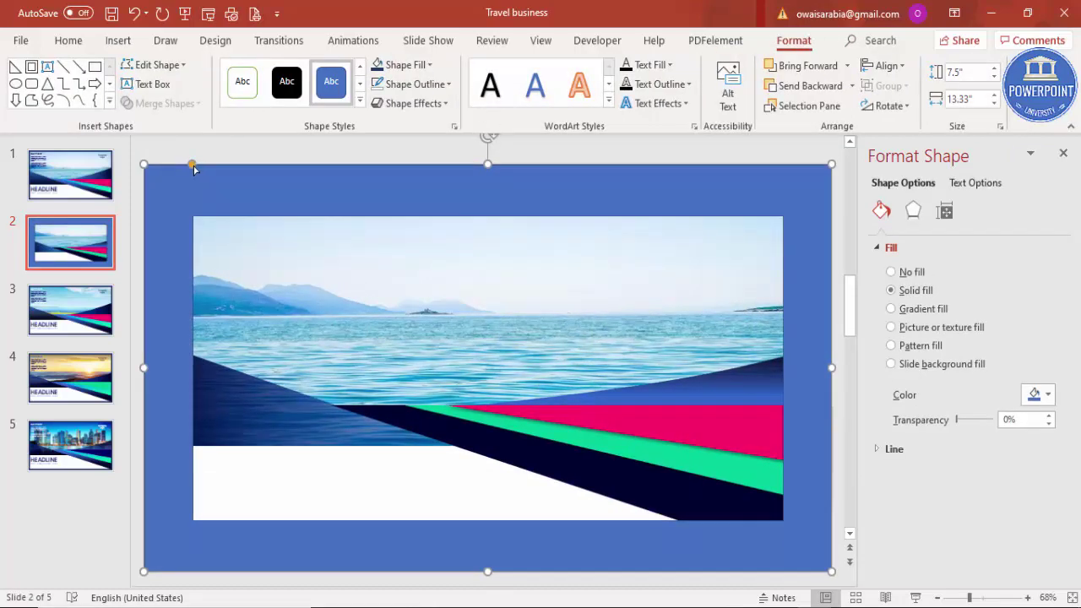
pyautogui.moveTo(192, 166); pyautogui.dragTo(158, 164)
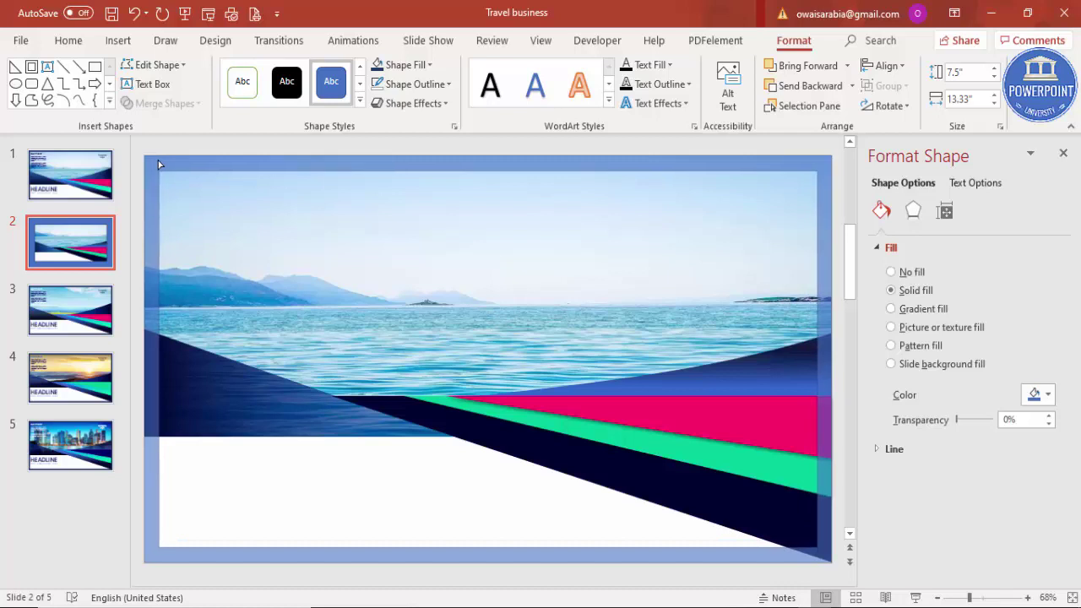
pyautogui.click(380, 69)
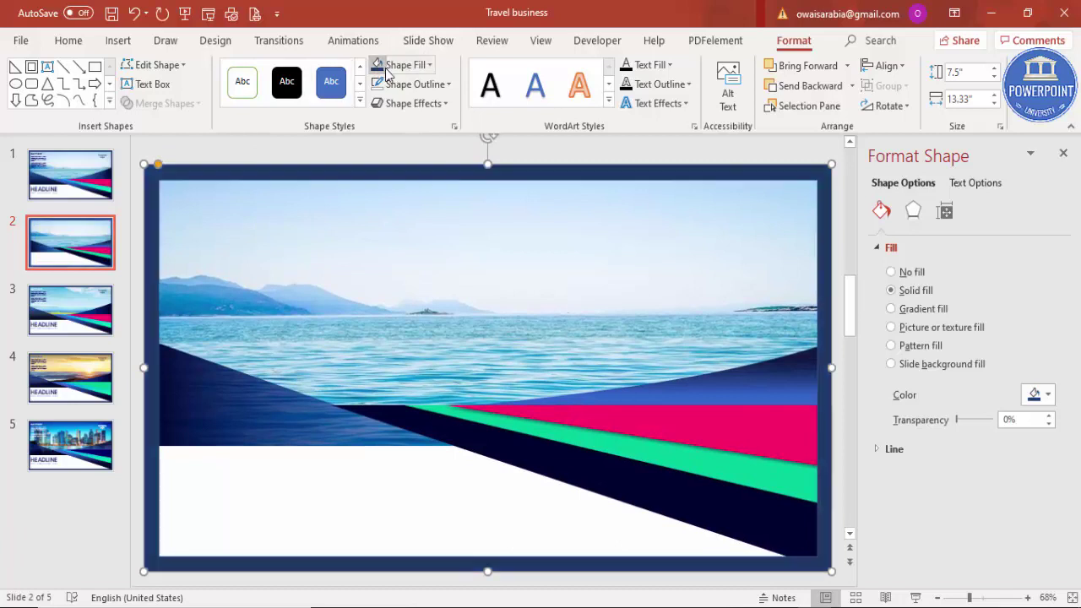
pyautogui.click(423, 85)
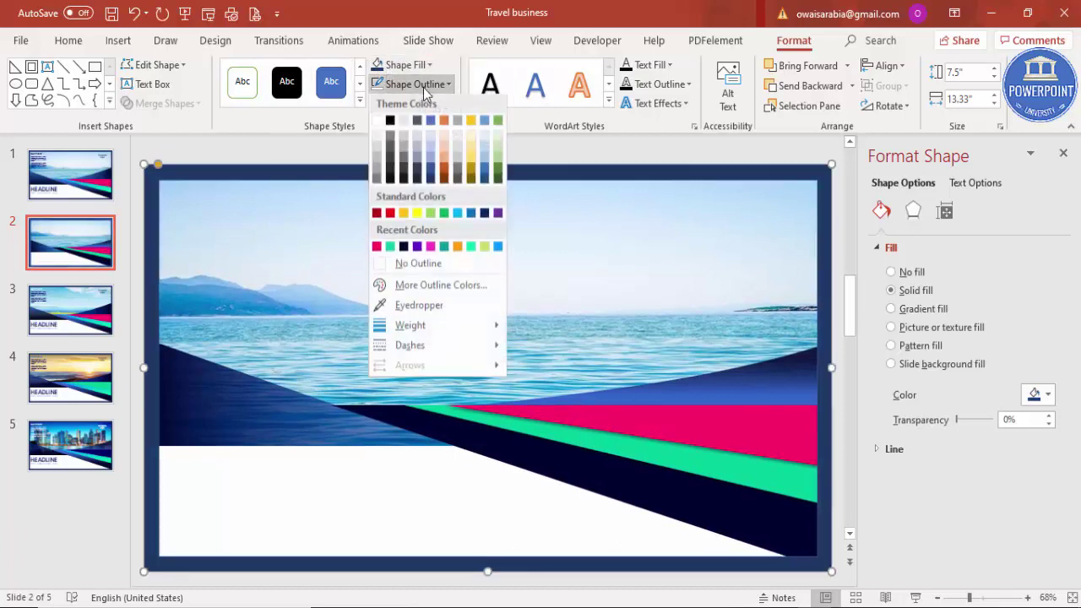
pyautogui.click(423, 269)
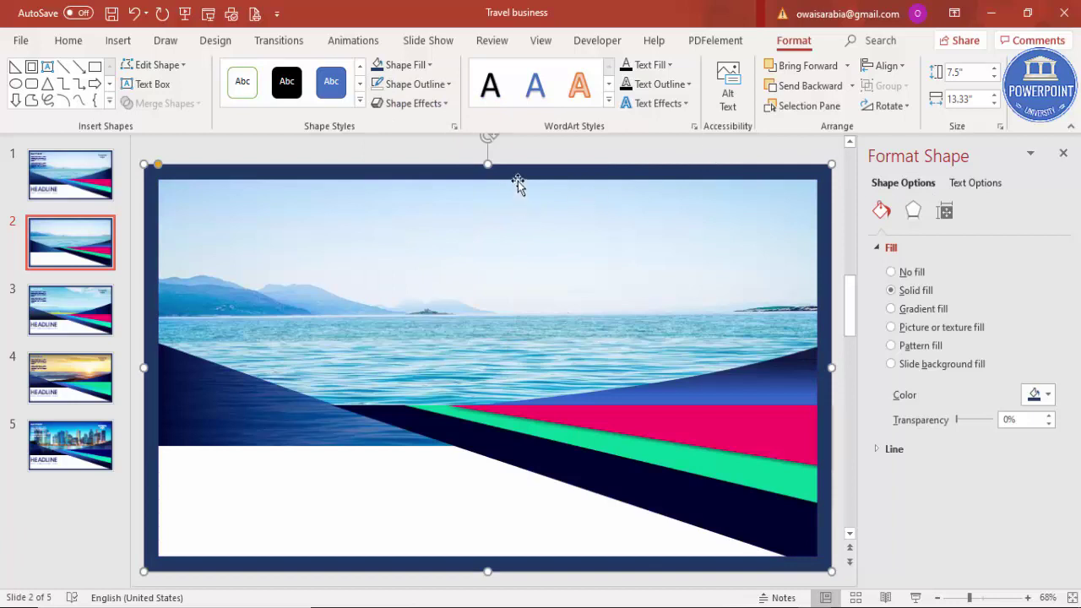
pyautogui.moveTo(518, 181); pyautogui.dragTo(460, 165)
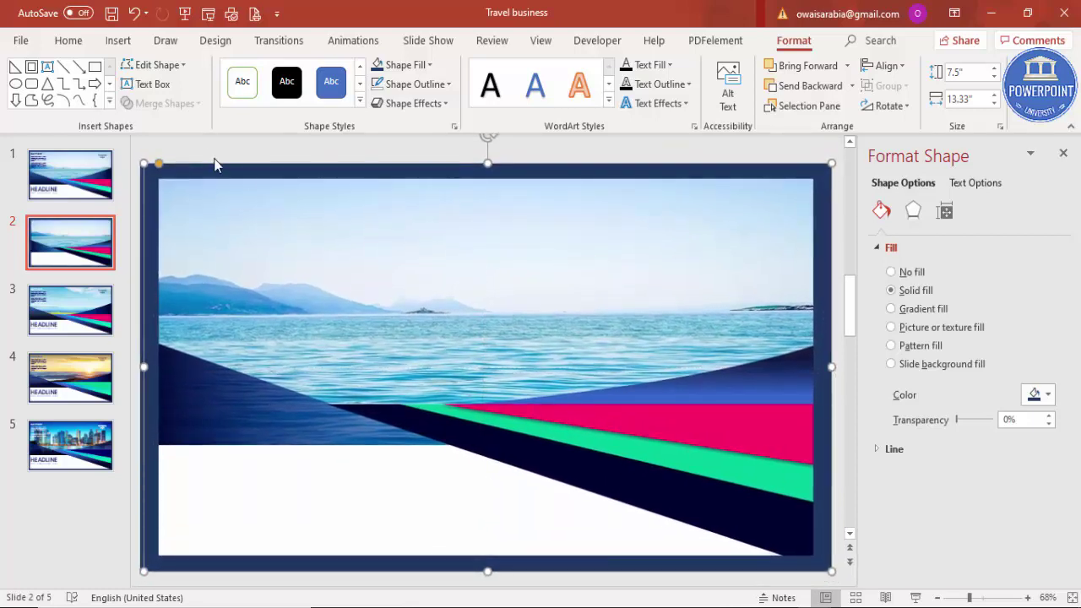
# Thicken the frame's border, fill it white, and send it behind the sea picture
pyautogui.moveTo(161, 171); pyautogui.dragTo(176, 179)
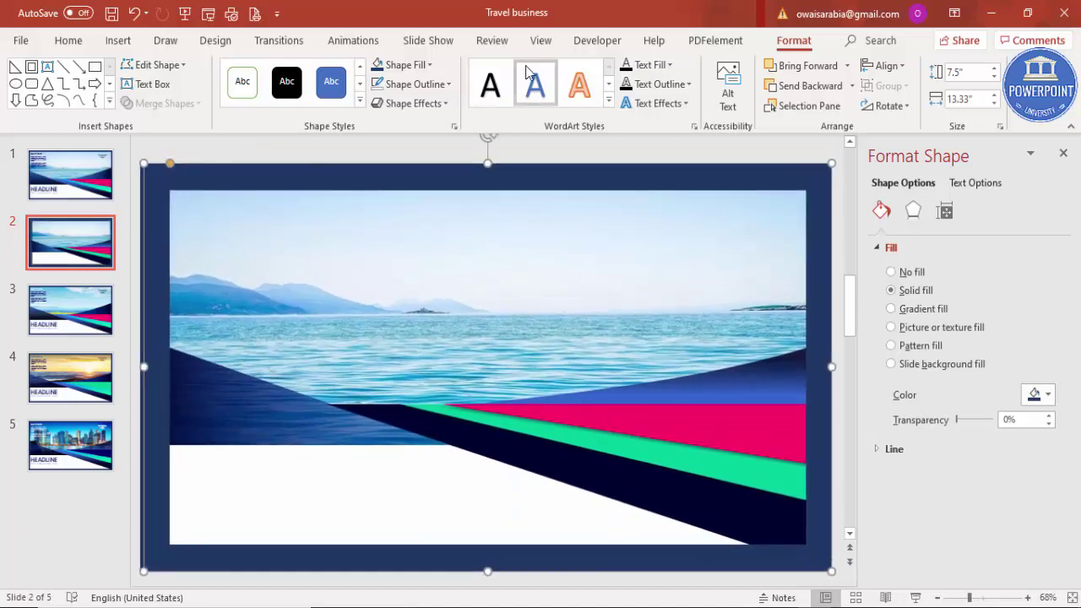
pyautogui.click(399, 65)
pyautogui.click(377, 103)
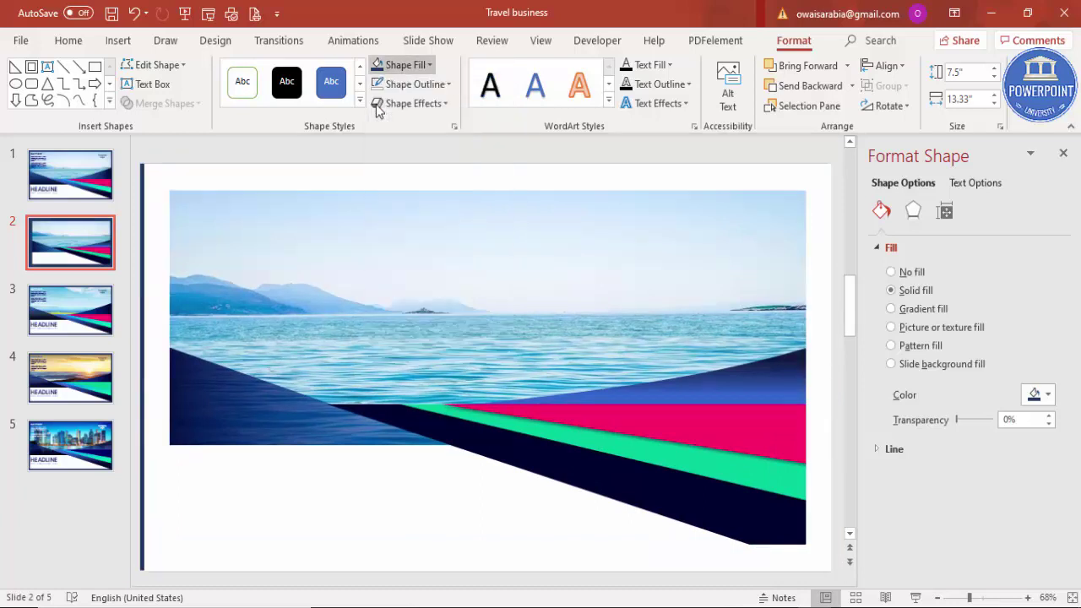
pyautogui.moveTo(154, 268); pyautogui.dragTo(161, 255)
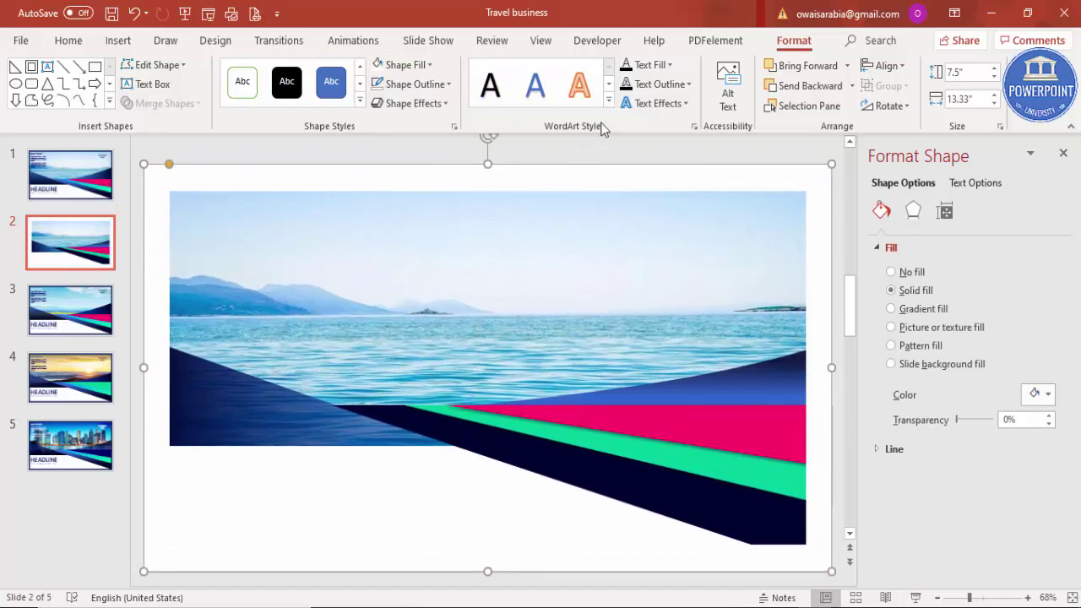
pyautogui.click(799, 87)
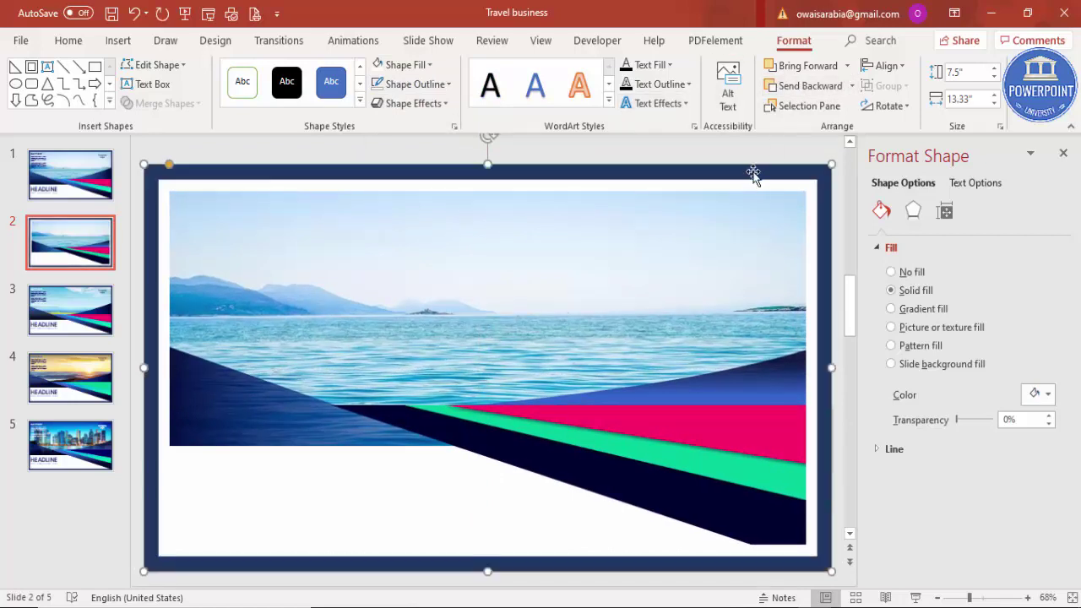
pyautogui.click(740, 149)
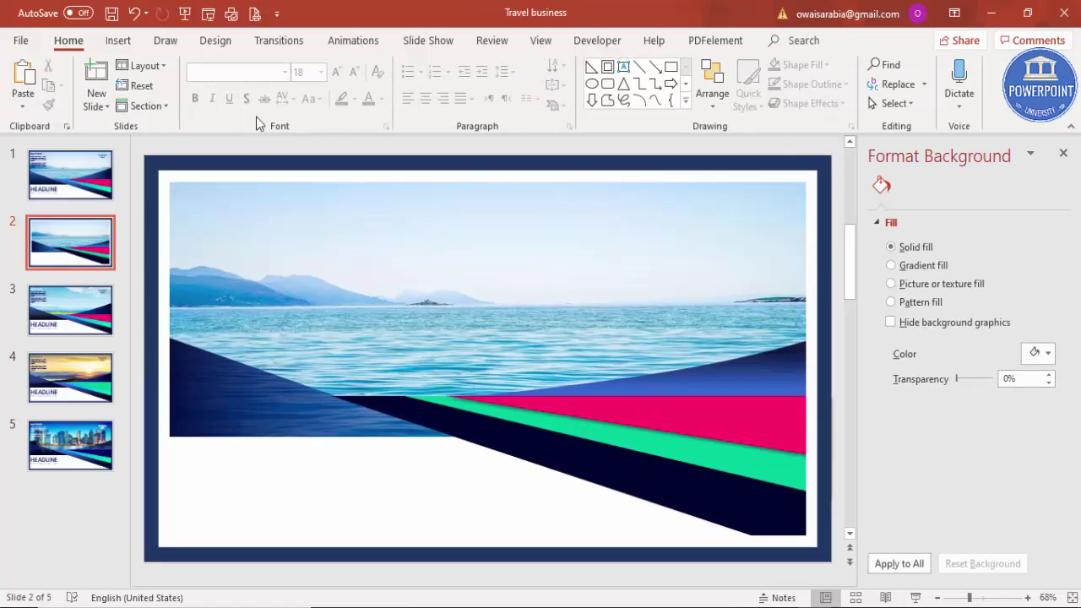
pyautogui.click(116, 42)
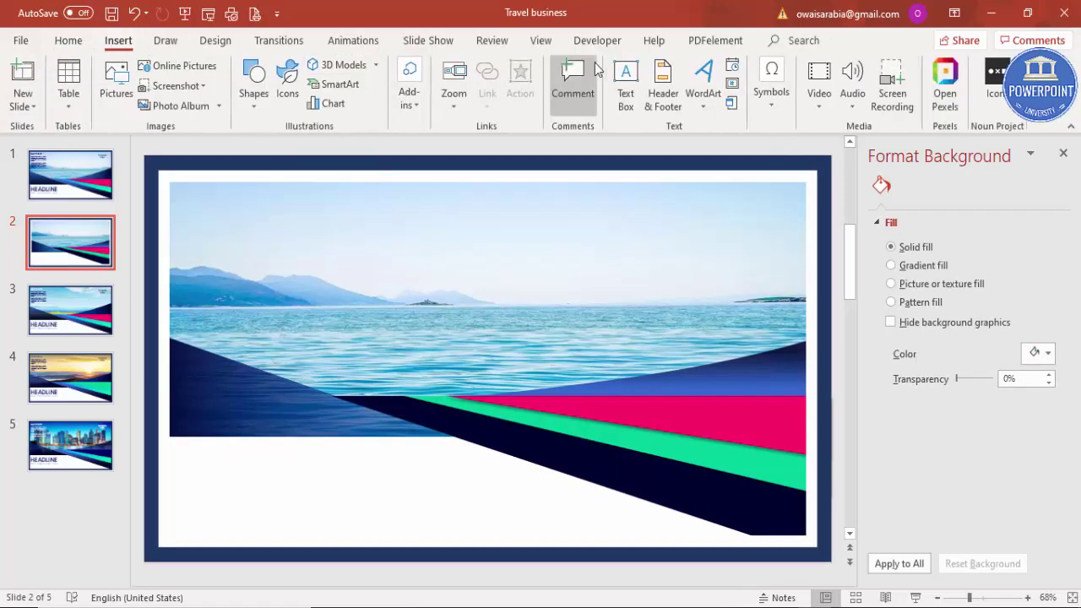
# Add a lower-left text box reading HEADLINE set in Century Gothic
pyautogui.click(625, 88)
pyautogui.moveTo(173, 460); pyautogui.dragTo(447, 496)
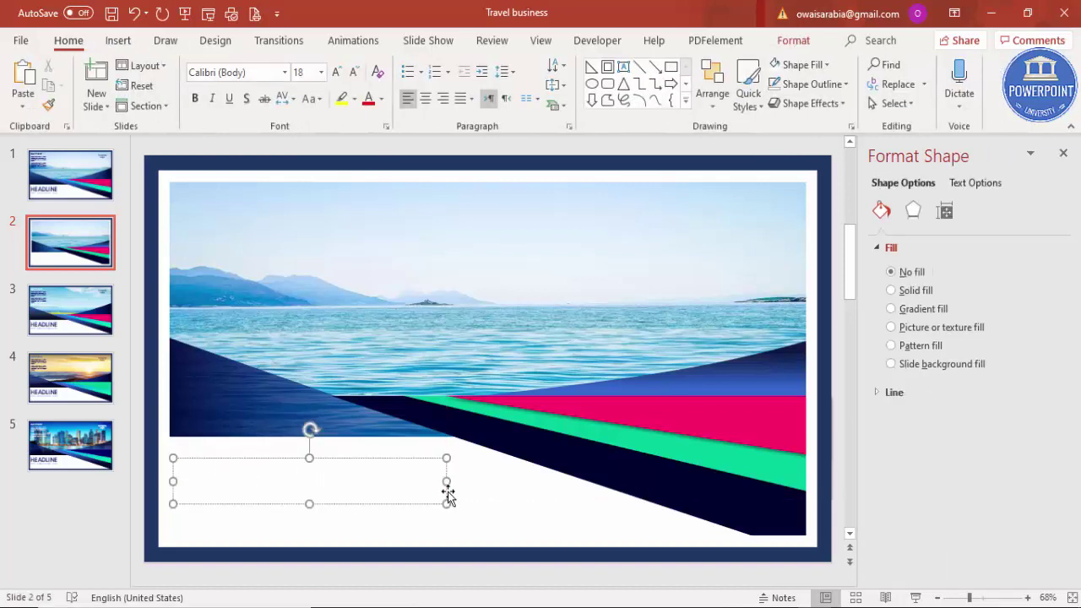
pyautogui.write('HEADLINE')
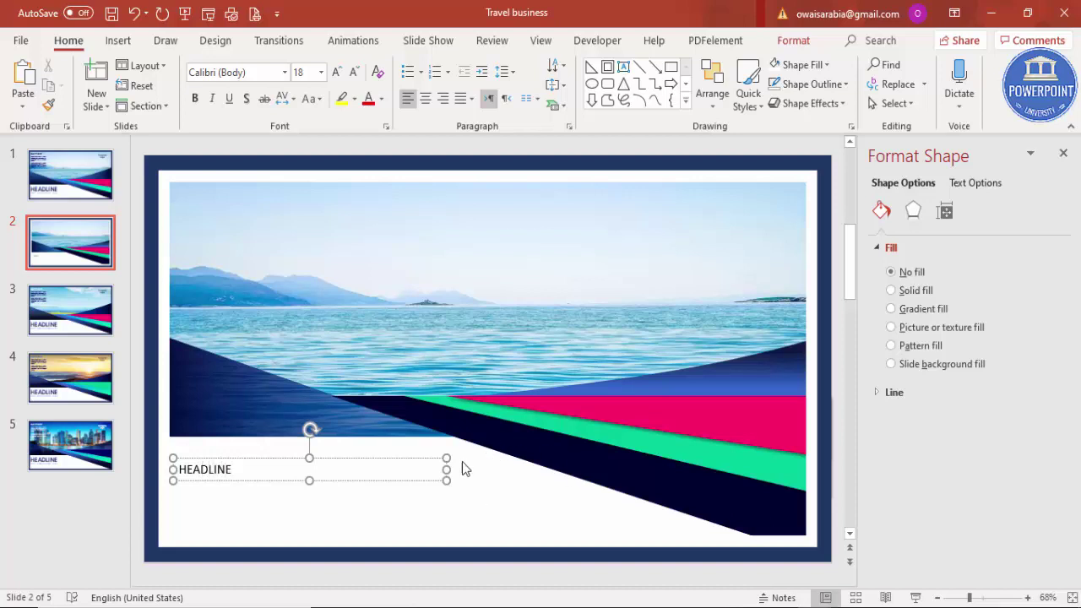
pyautogui.click(440, 456)
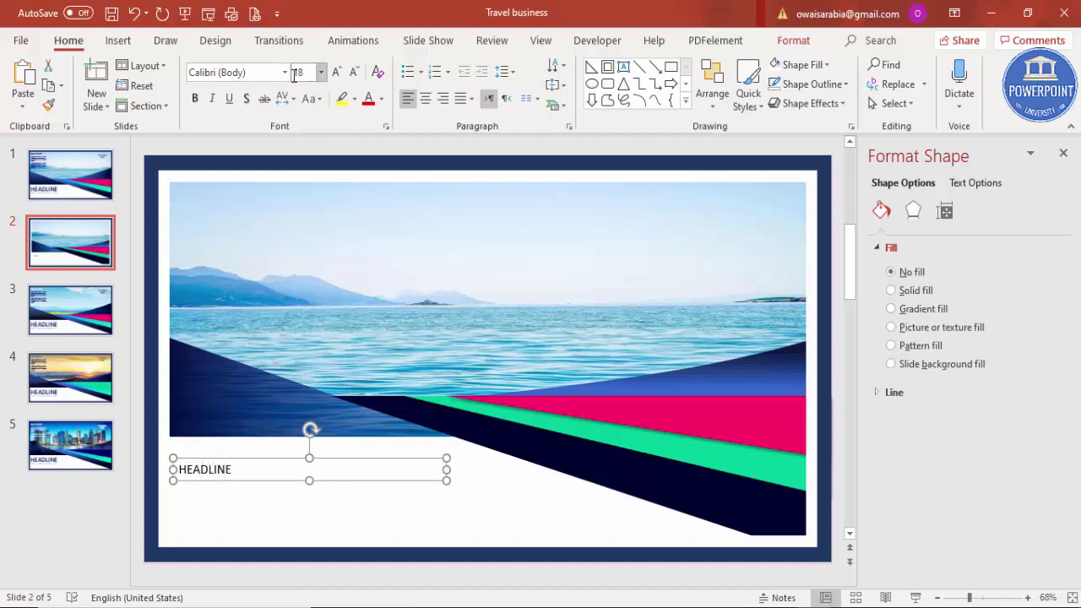
pyautogui.click(264, 71)
pyautogui.write('Ent')
pyautogui.press('Return')
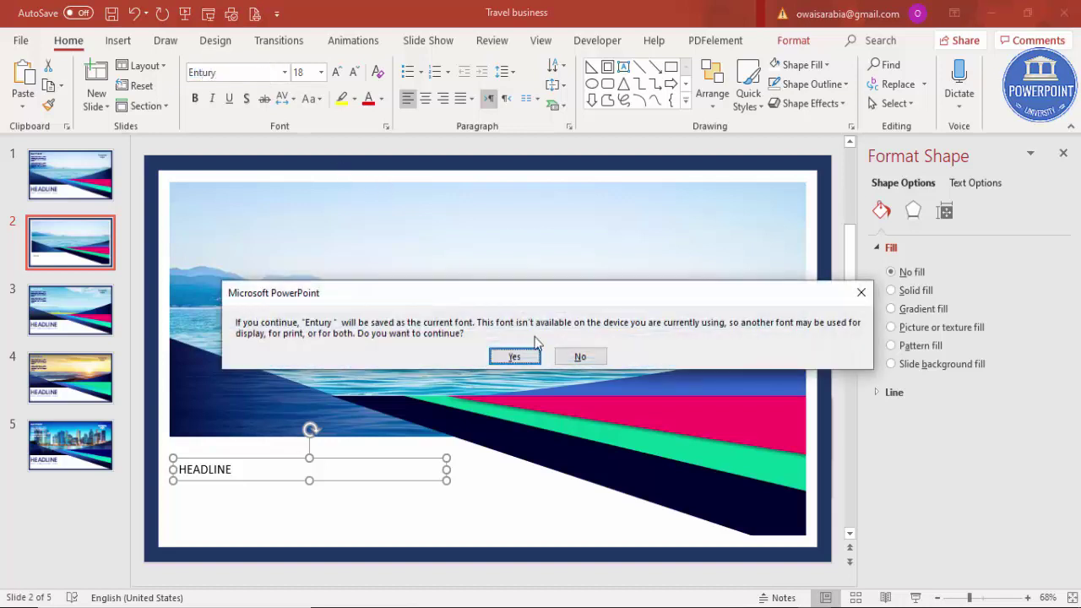
pyautogui.click(566, 356)
pyautogui.write('Centur')
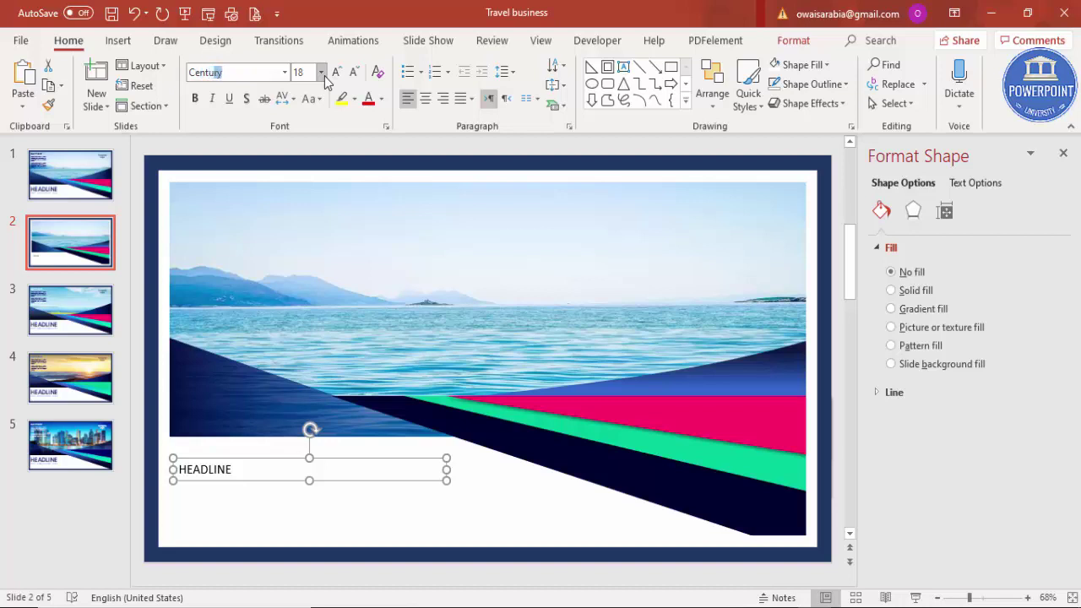
pyautogui.write('y')
pyautogui.press('Return')
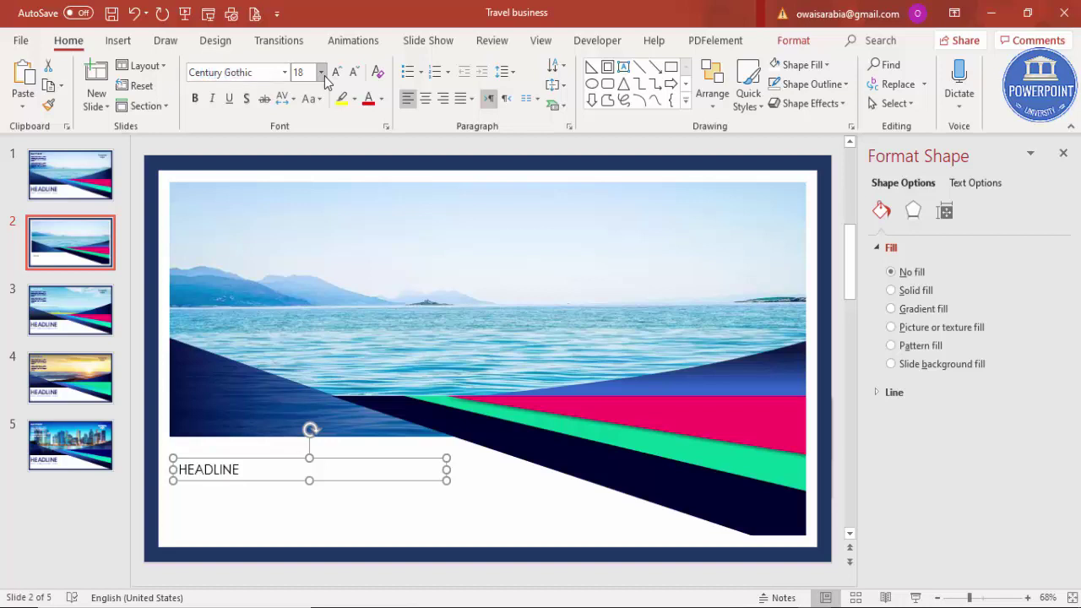
# Make the headline bold at 54 points and shift it toward the lower-left edge
pyautogui.click(194, 98)
pyautogui.click(336, 71)
pyautogui.click(337, 72)
pyautogui.click(336, 72)
pyautogui.click(336, 72)
pyautogui.click(336, 71)
pyautogui.click(336, 72)
pyautogui.click(336, 72)
pyautogui.click(336, 72)
pyautogui.click(336, 72)
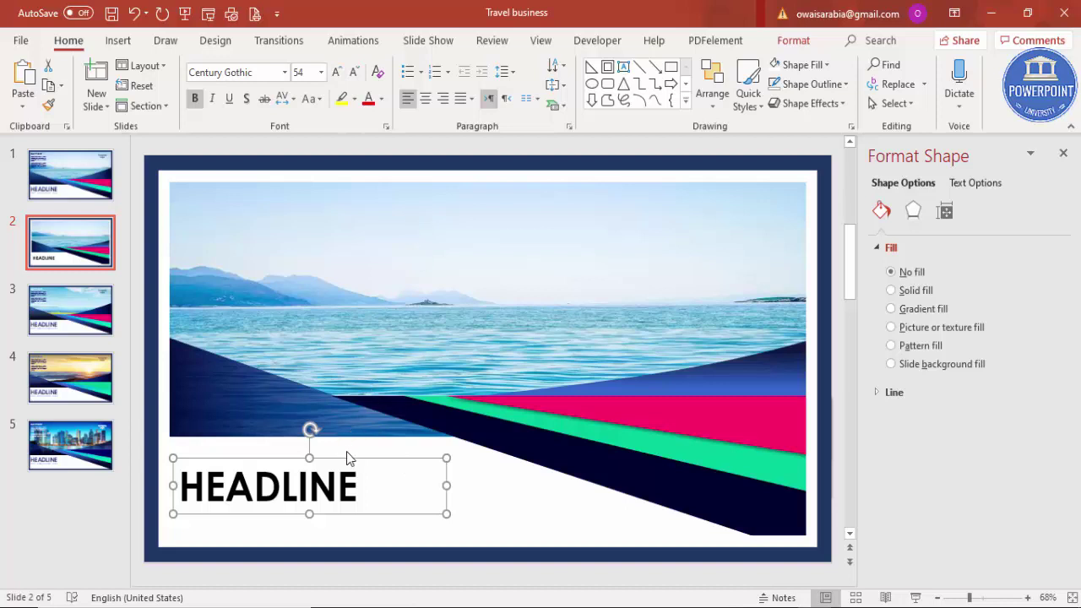
pyautogui.moveTo(346, 455); pyautogui.dragTo(335, 443)
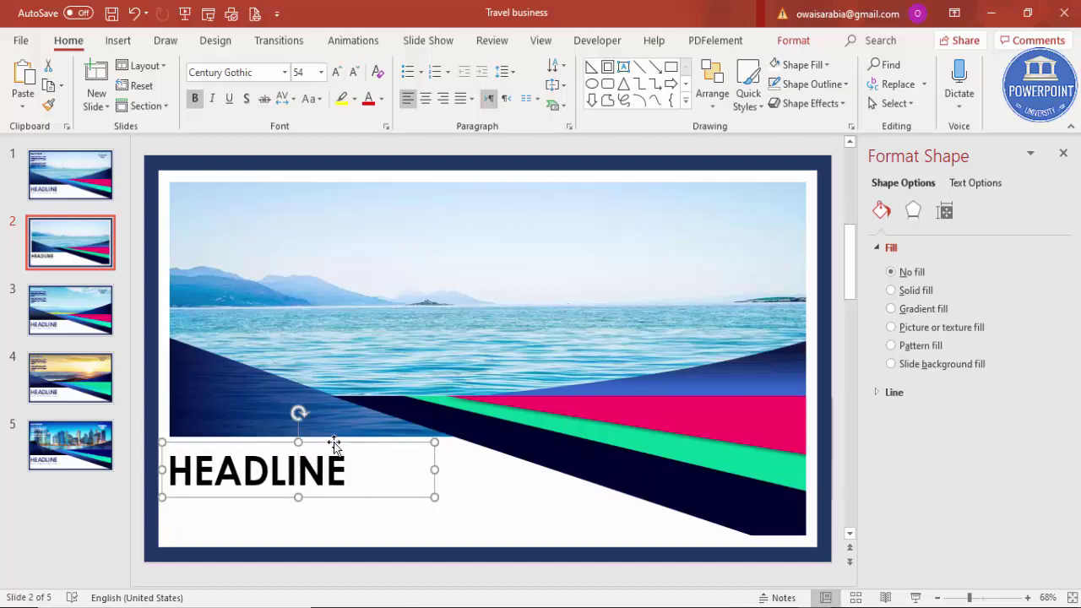
pyautogui.click(381, 99)
# Add a text box at the picture's top left reading 'Add your text here'
pyautogui.click(336, 146)
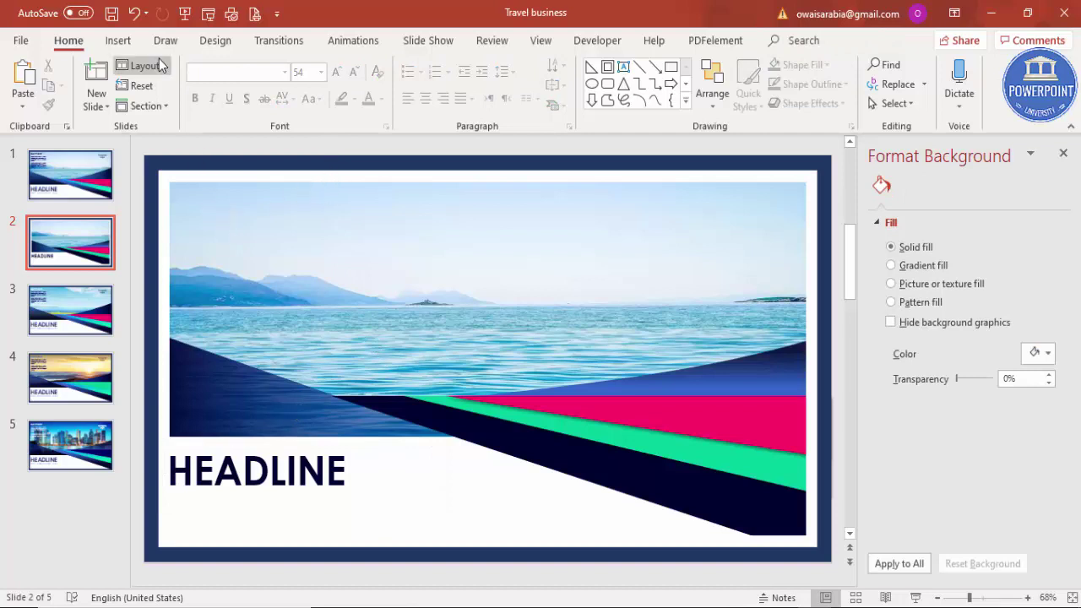
pyautogui.click(119, 40)
pyautogui.click(622, 78)
pyautogui.moveTo(191, 200); pyautogui.dragTo(327, 230)
pyautogui.write('Add your text here')
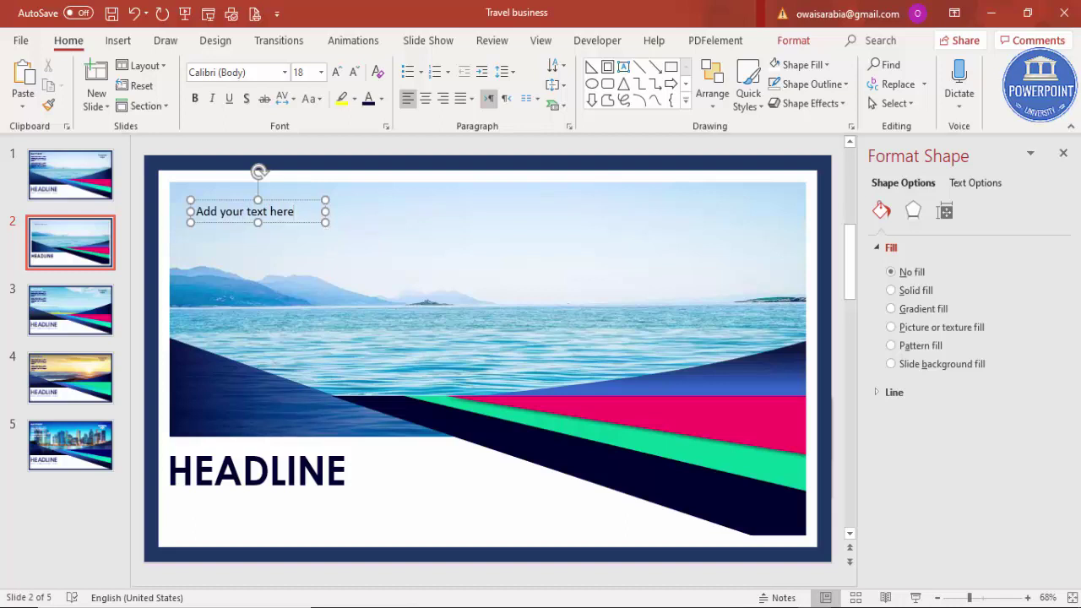
# Make the heading bold Century Gothic and move it into the picture's top-left corner
pyautogui.click(297, 201)
pyautogui.click(196, 99)
pyautogui.click(257, 72)
pyautogui.write('Centr')
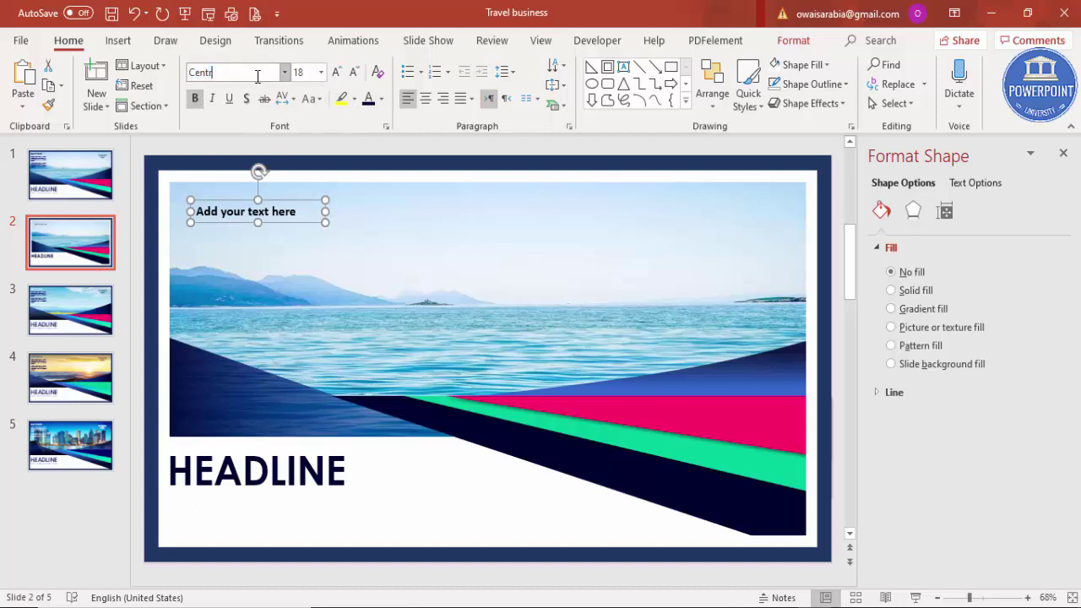
pyautogui.press('BackSpace')
pyautogui.write('ury Gothic')
pyautogui.press('Return')
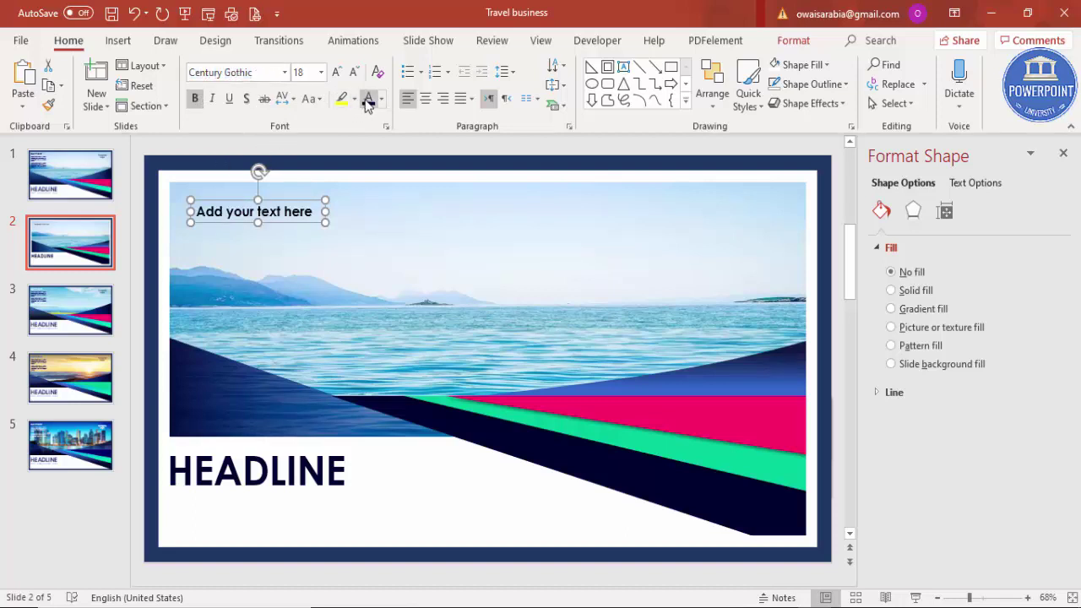
pyautogui.moveTo(288, 202); pyautogui.dragTo(275, 182)
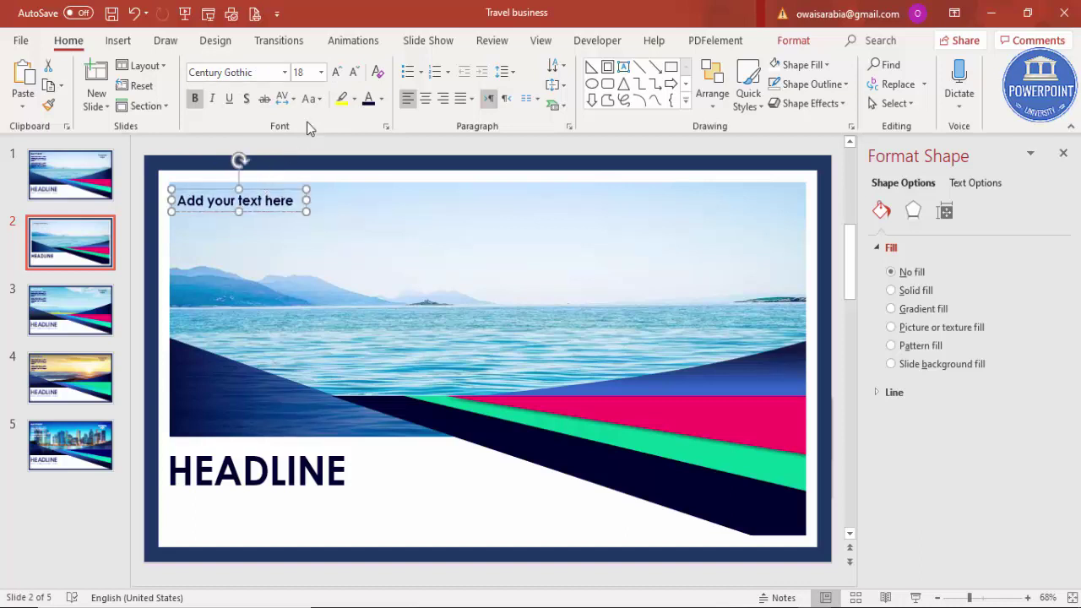
pyautogui.click(319, 141)
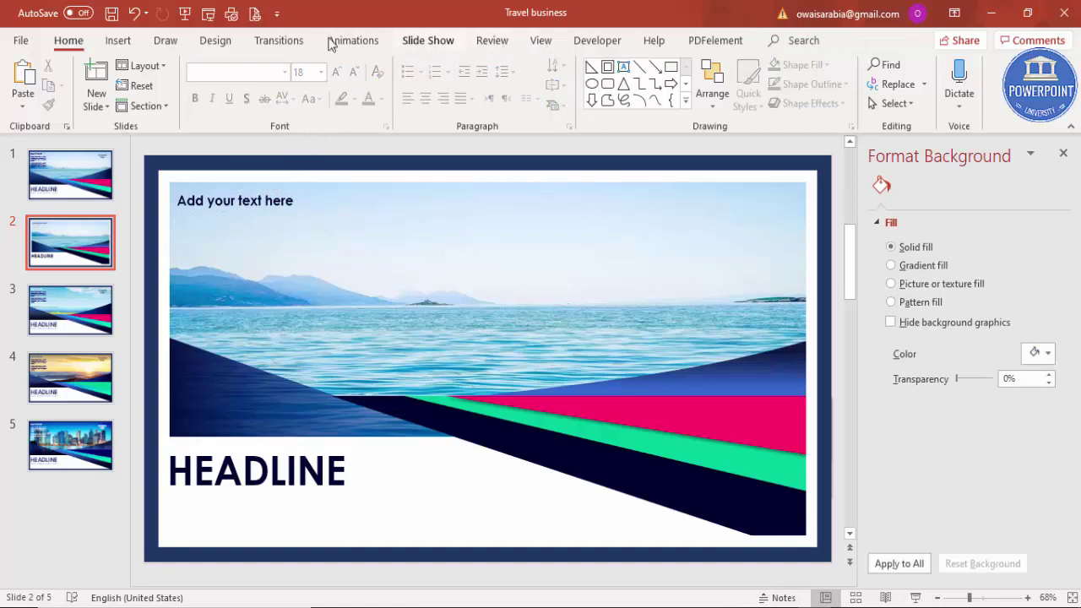
pyautogui.click(118, 40)
# Add a lorem ipsum paragraph below the heading using =lorem(1)
pyautogui.click(623, 84)
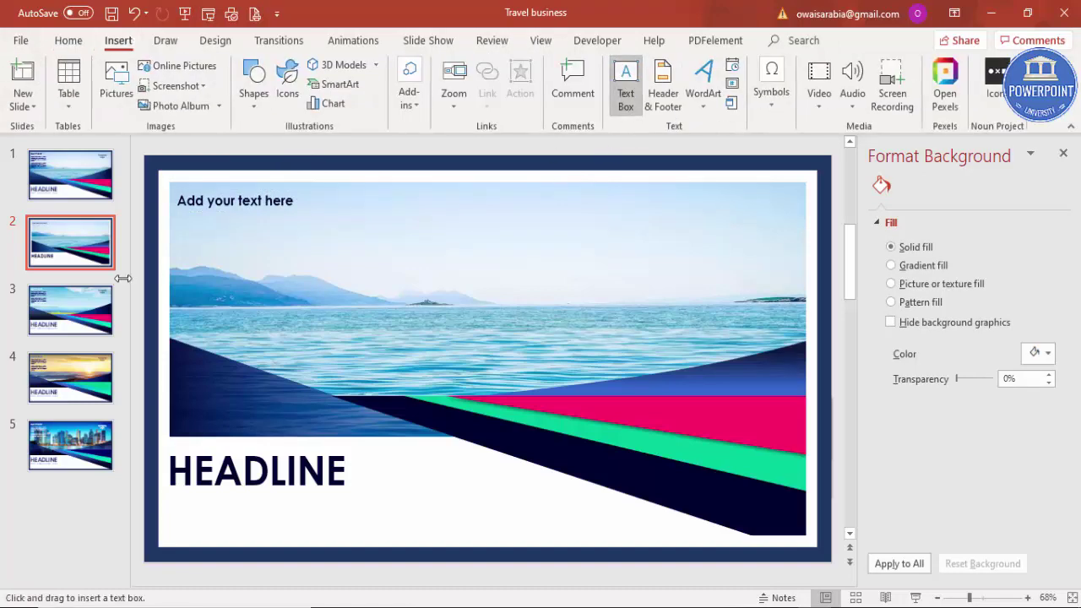
pyautogui.moveTo(177, 230)
pyautogui.mouseDown()
pyautogui.moveTo(367, 261)
pyautogui.moveTo(410, 299)
pyautogui.mouseUp()
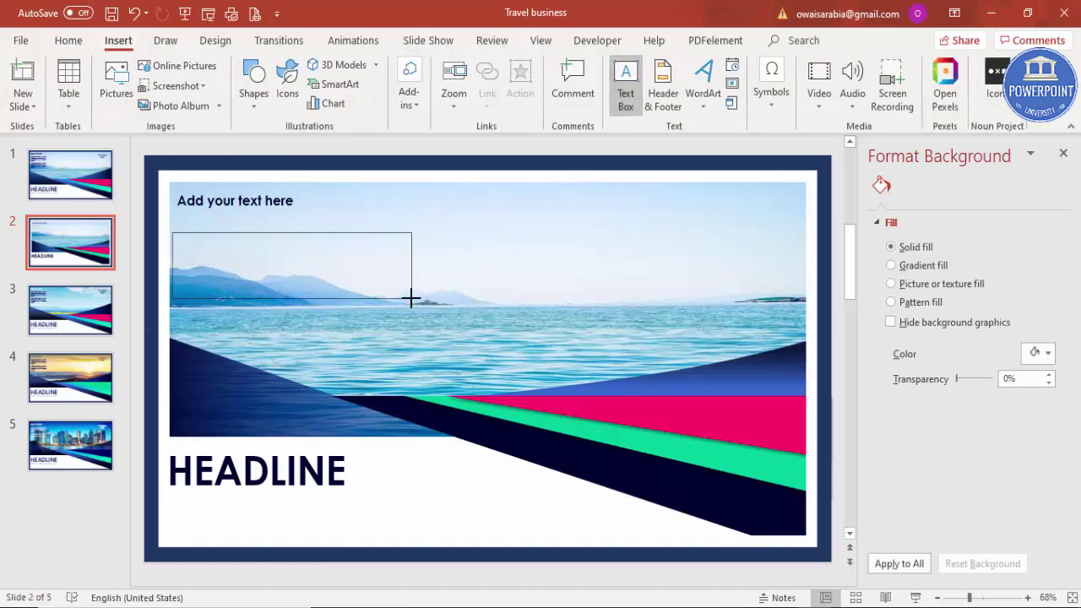
pyautogui.write('=lorem(1)')
pyautogui.press('Return')
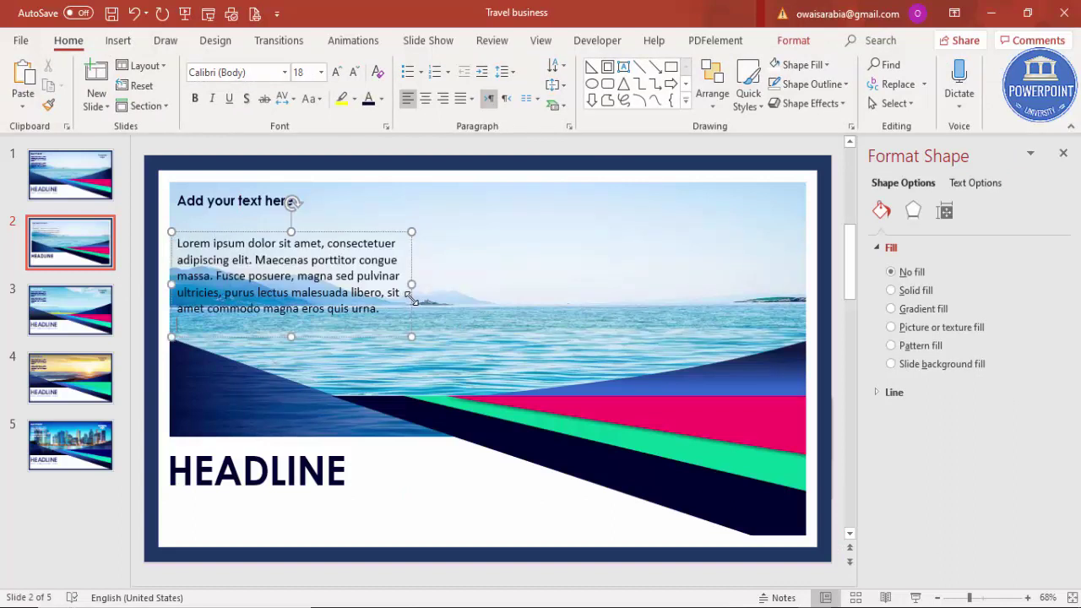
pyautogui.moveTo(353, 231); pyautogui.dragTo(352, 217)
# Format the paragraph as 12-point dark grey Century Gothic and narrow its box
pyautogui.click(254, 73)
pyautogui.write('Century Gothic')
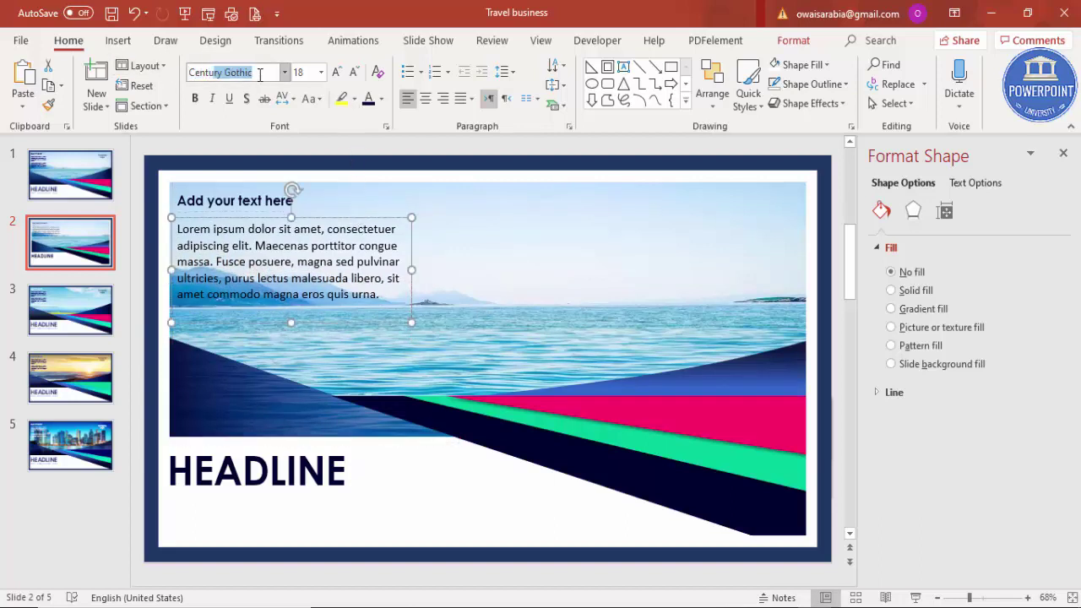
pyautogui.press('Return')
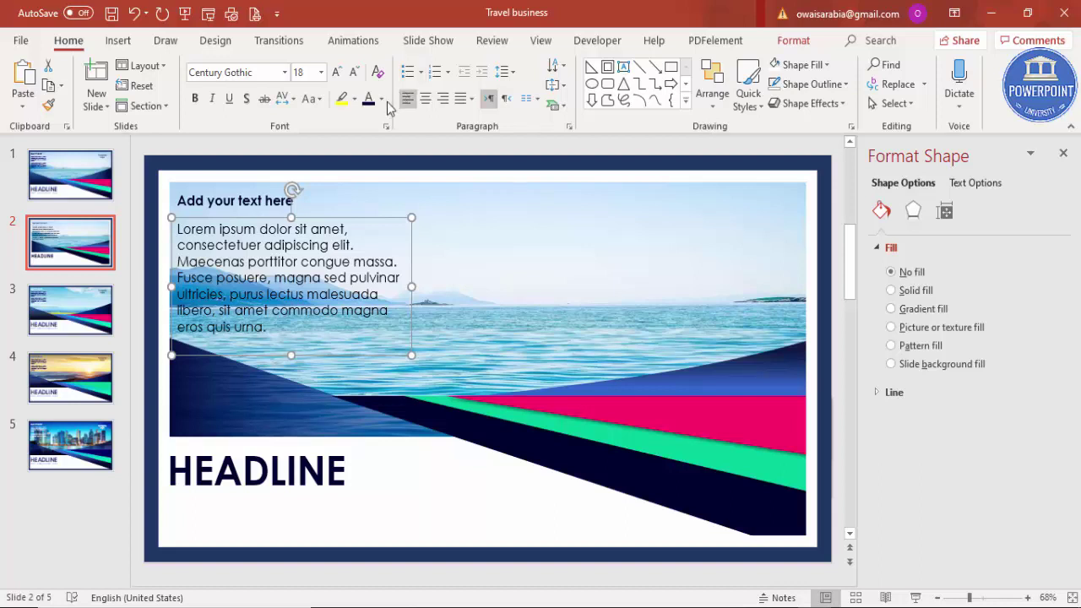
pyautogui.click(381, 99)
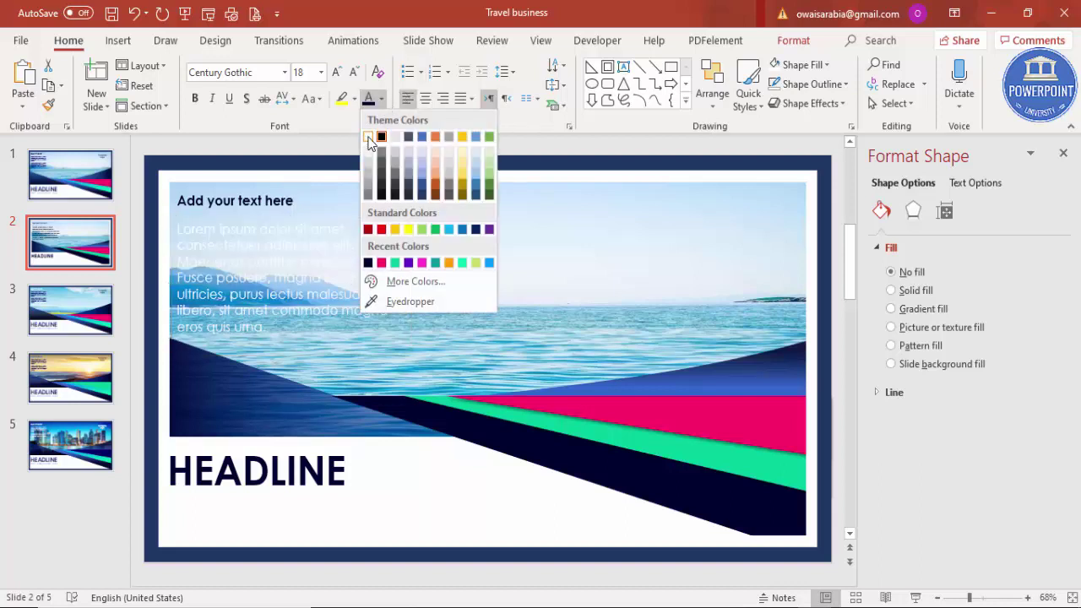
pyautogui.click(397, 184)
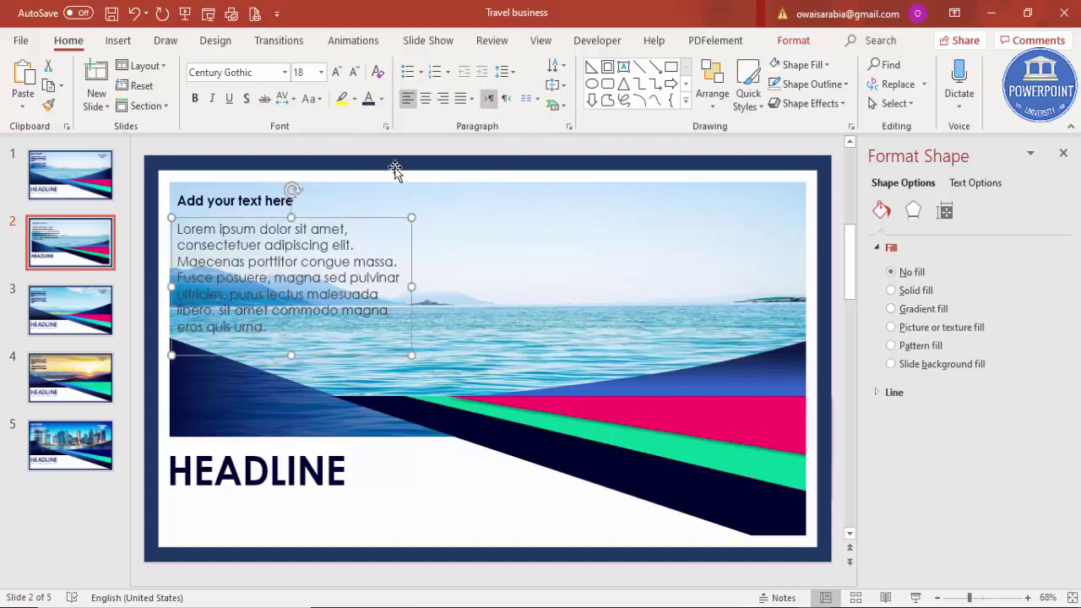
pyautogui.click(354, 71)
pyautogui.click(353, 72)
pyautogui.click(354, 72)
pyautogui.moveTo(411, 246); pyautogui.dragTo(367, 245)
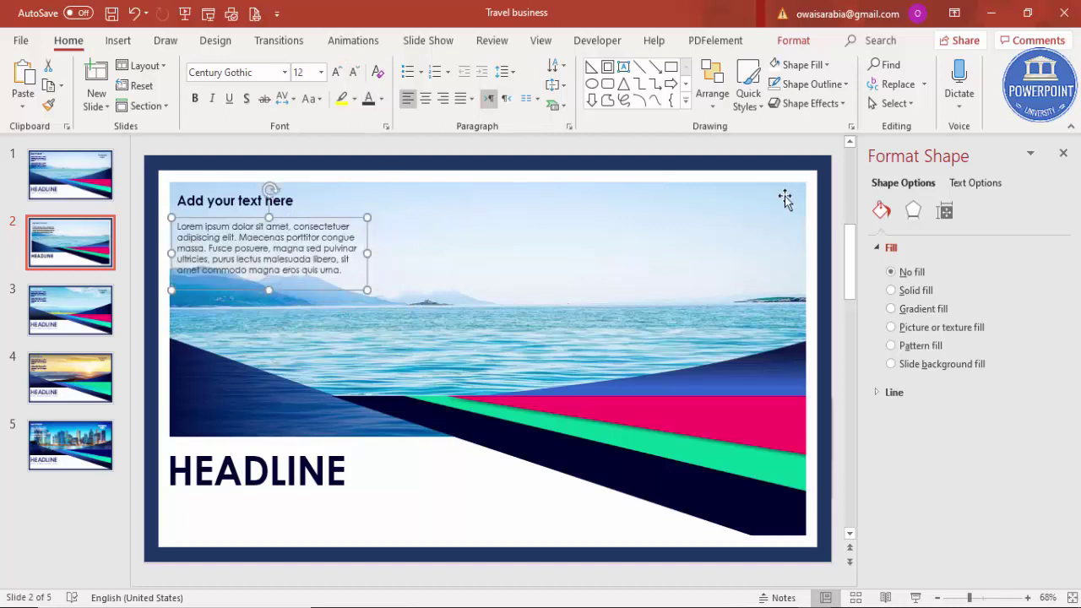
pyautogui.click(760, 148)
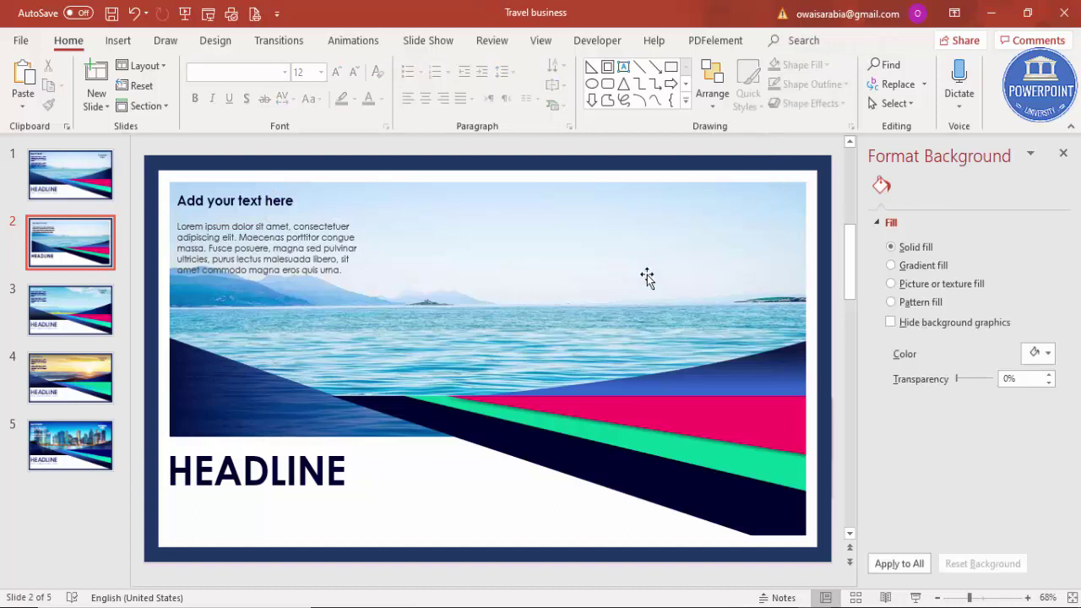